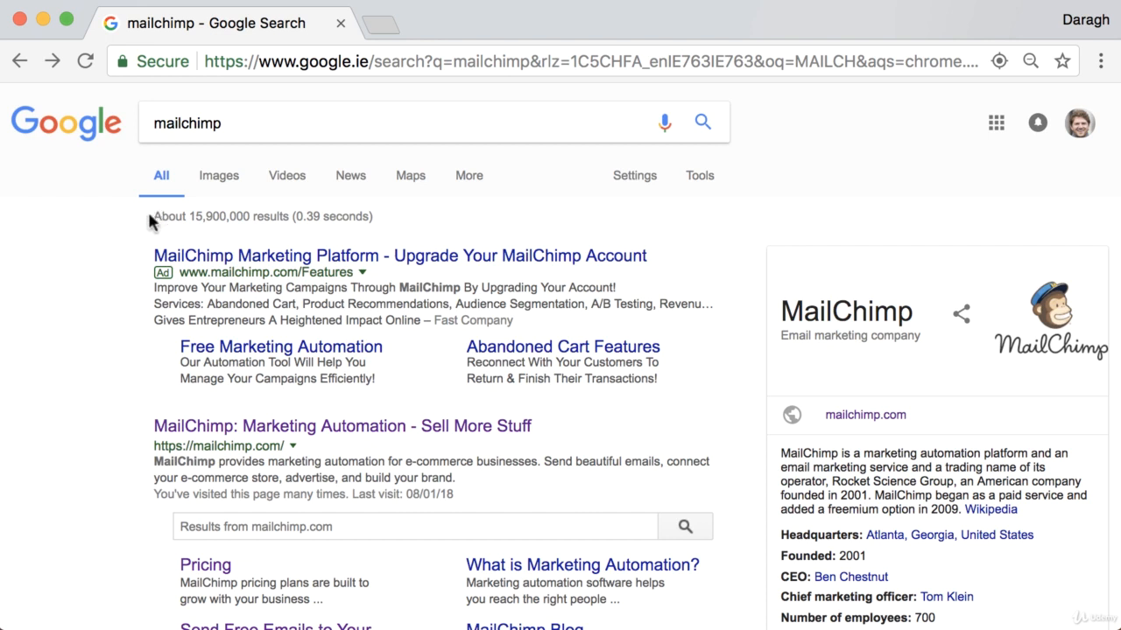
- Open the 'MailChimp: Marketing Automation - Sell More Stuff' result from the Google search for 'mailchimp'
{"action": "left_click", "coordinate": [224, 125]}
{"action": "scroll", "coordinate": [131, 404], "scroll_direction": "down", "scroll_amount": 3}
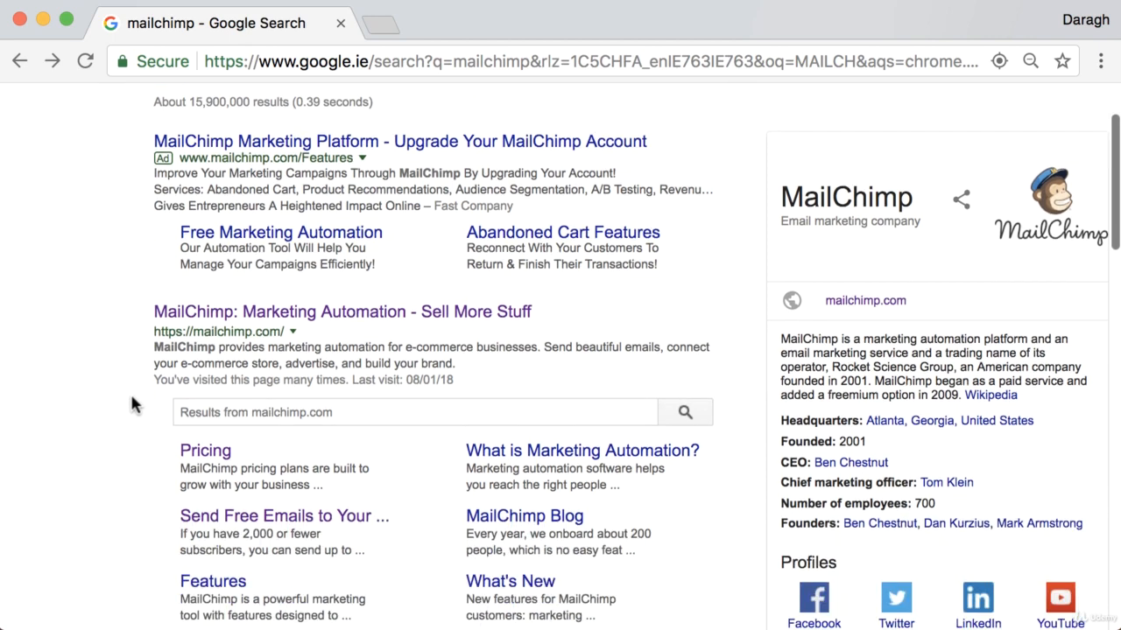
{"action": "scroll", "coordinate": [149, 316], "scroll_direction": "up", "scroll_amount": 3}
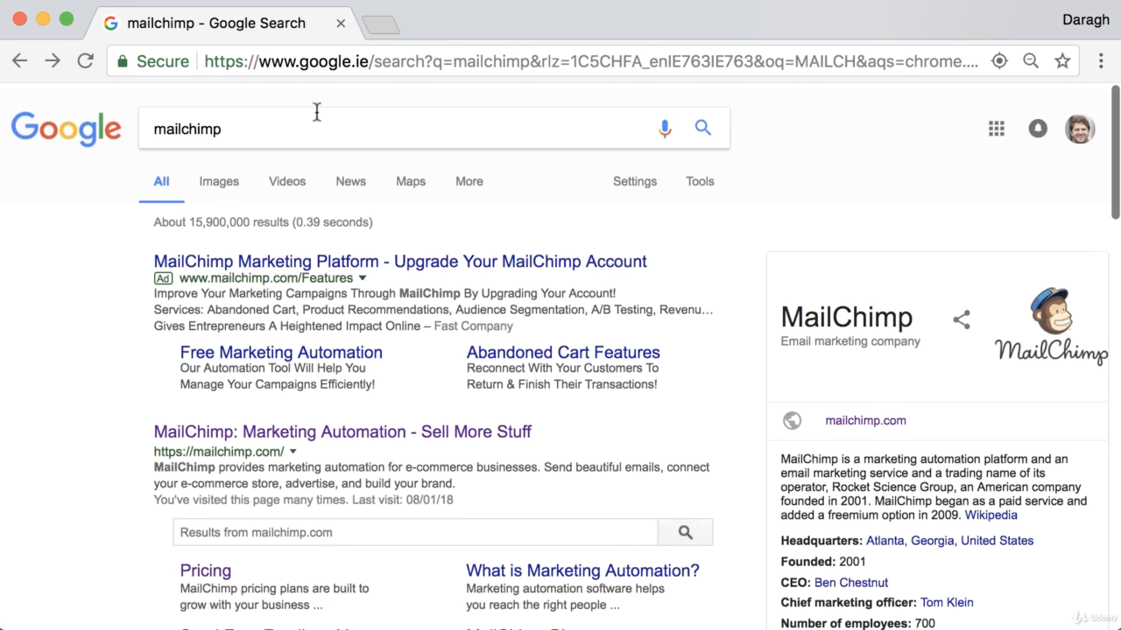
{"action": "scroll", "coordinate": [102, 356], "scroll_direction": "down", "scroll_amount": 1}
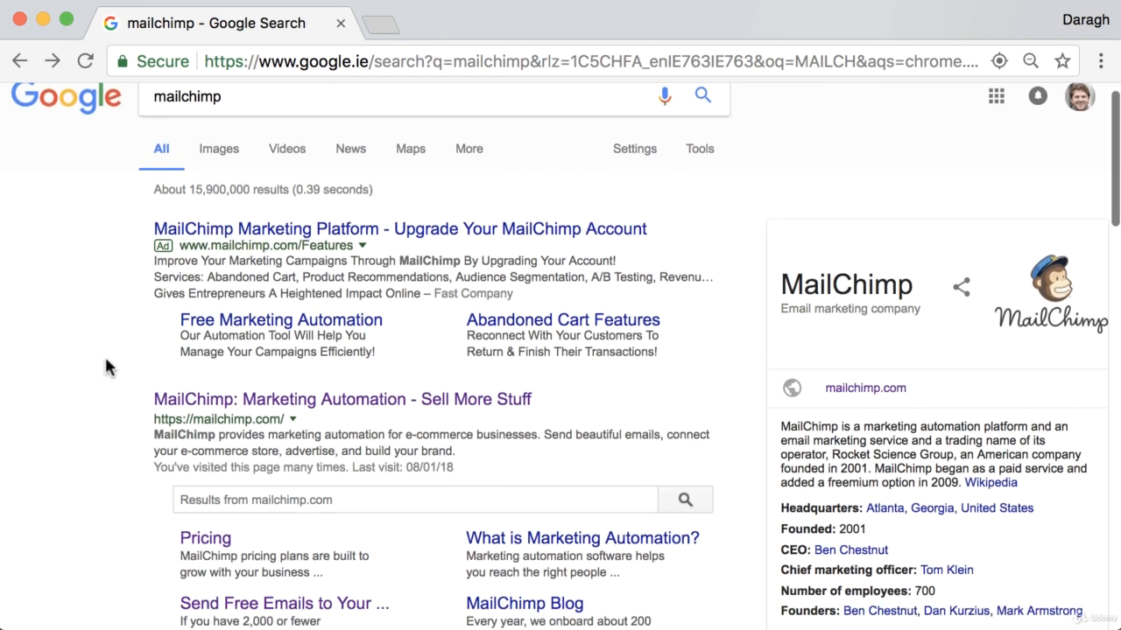
{"action": "left_click", "coordinate": [251, 399]}
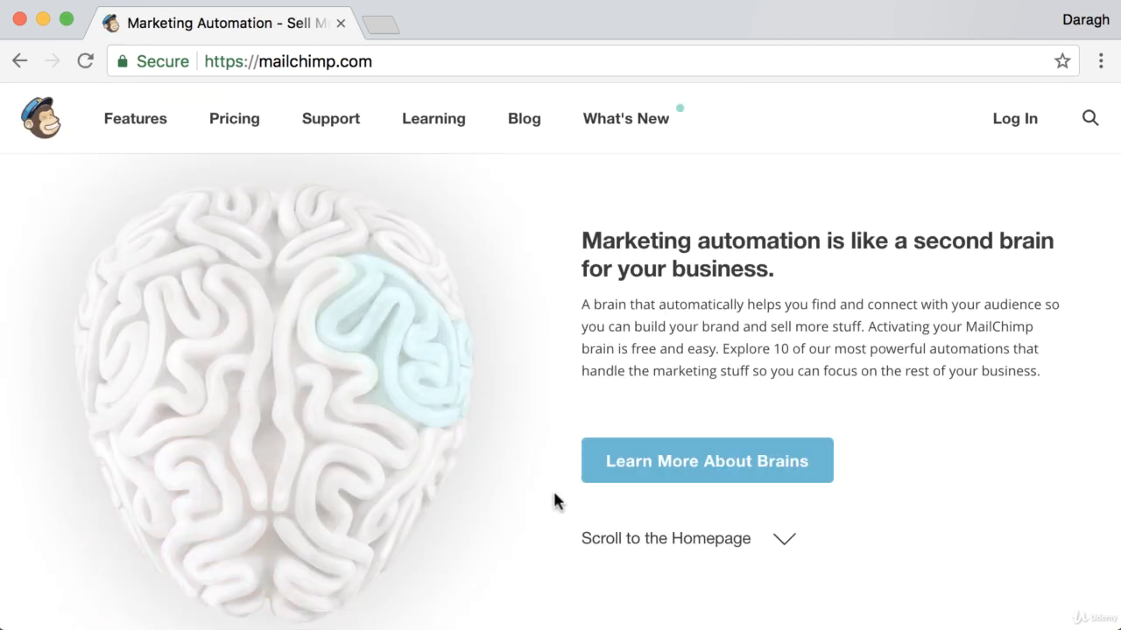
- Jump to the main homepage section and log in to the MailChimp account
{"action": "left_click", "coordinate": [631, 542]}
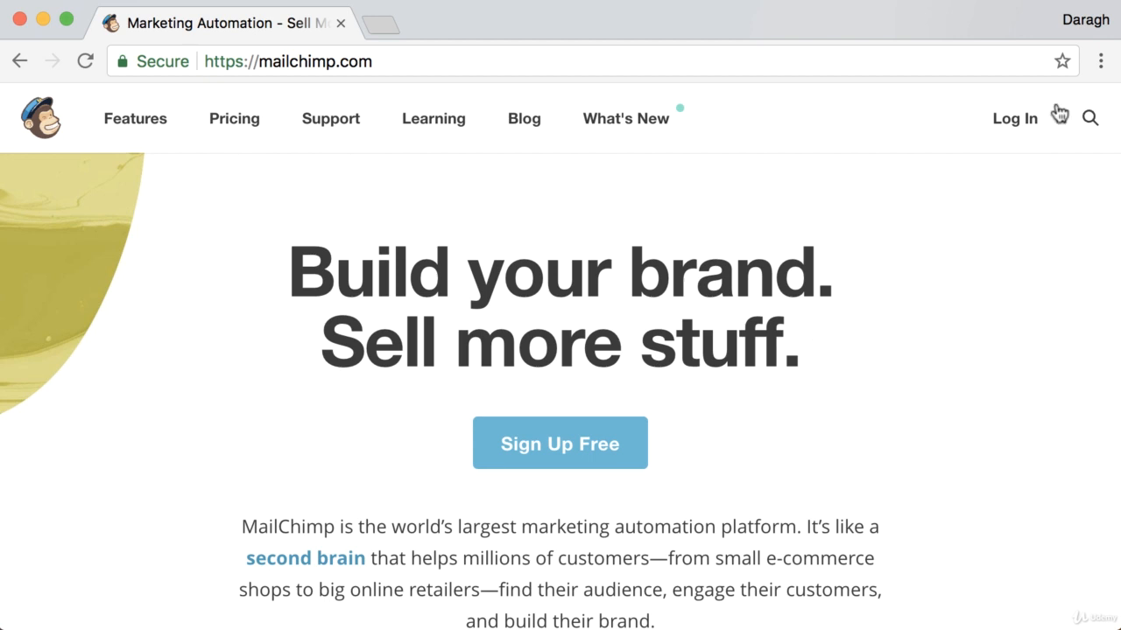
{"action": "left_click", "coordinate": [1055, 112]}
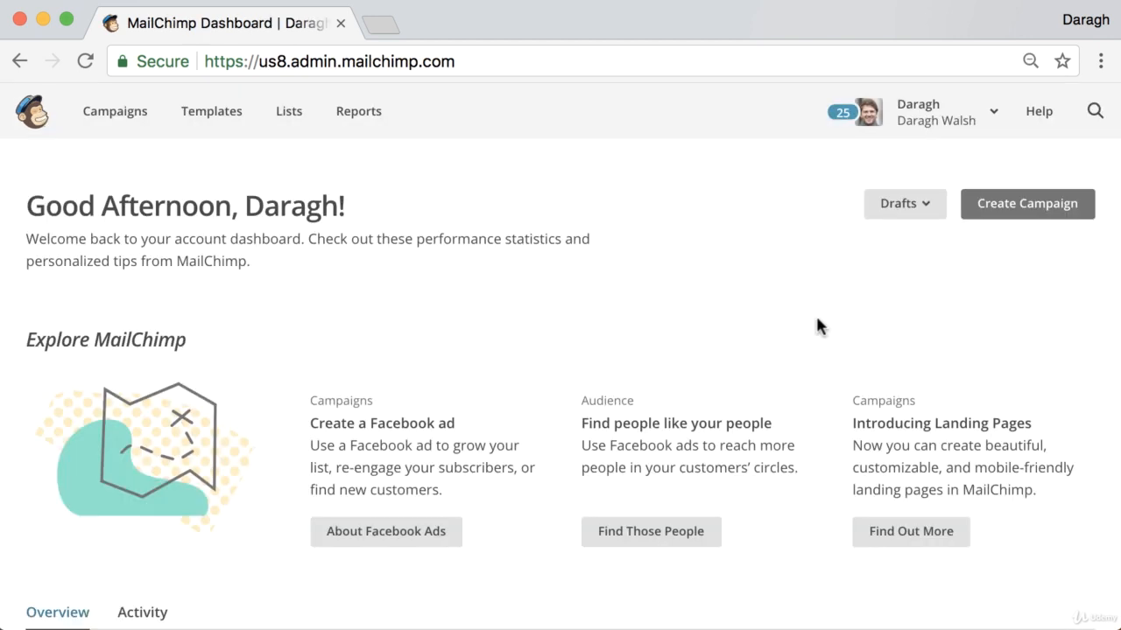
- From the Lists overview, start a new list rather than groups
{"action": "left_click", "coordinate": [293, 125]}
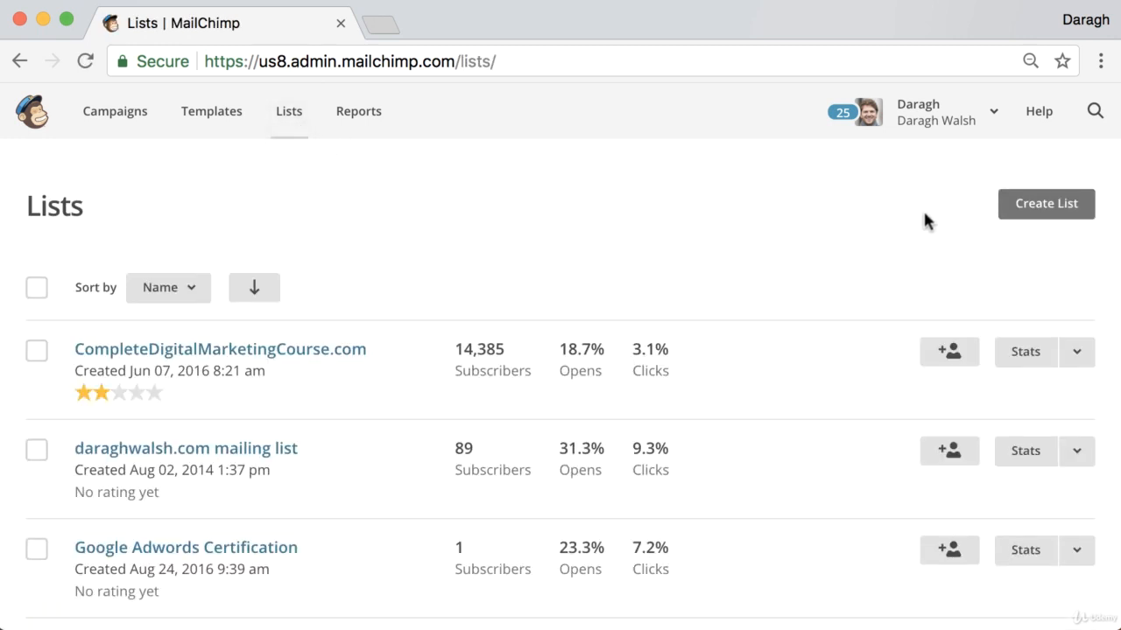
{"action": "left_click", "coordinate": [1012, 212]}
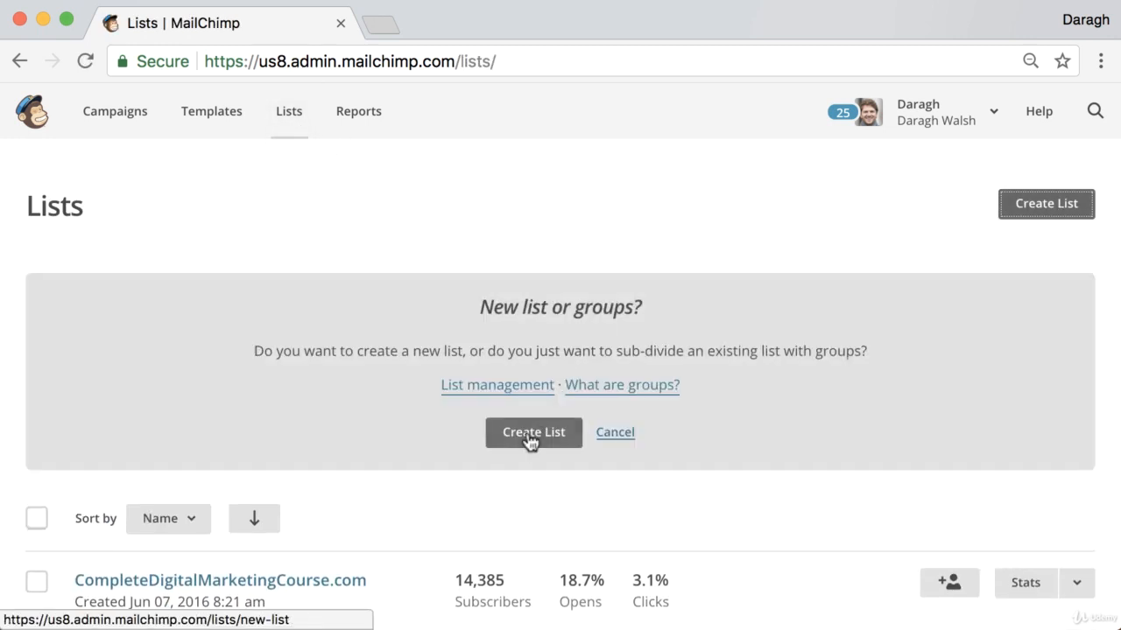
{"action": "left_click", "coordinate": [530, 434]}
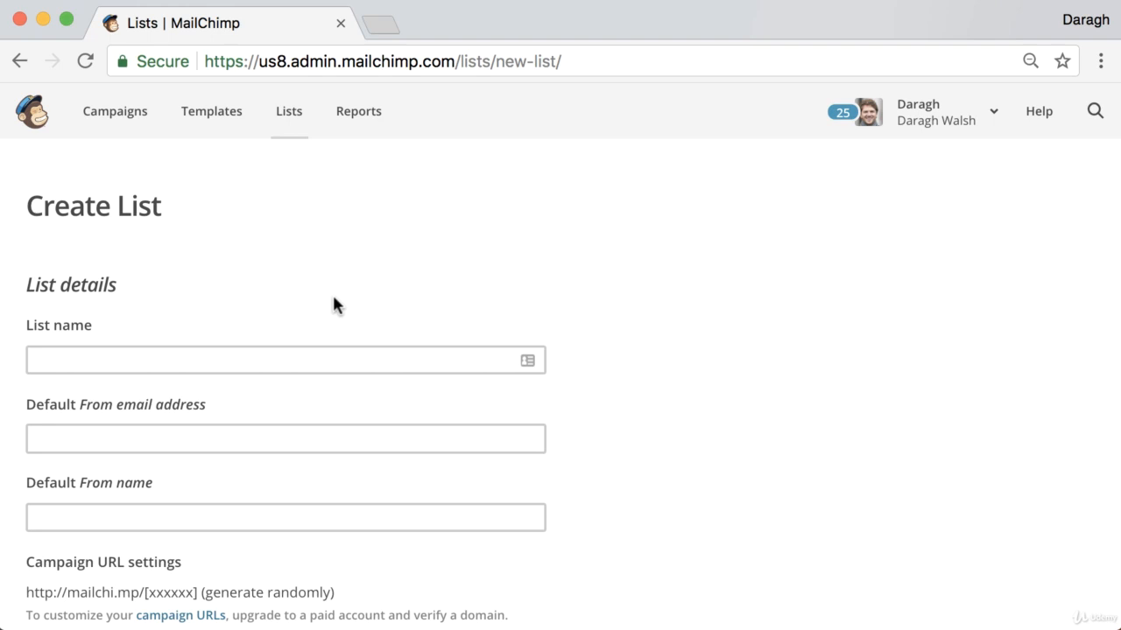
- Name the new list 'Examples domain'
{"action": "scroll", "coordinate": [310, 305], "scroll_direction": "down", "scroll_amount": 2}
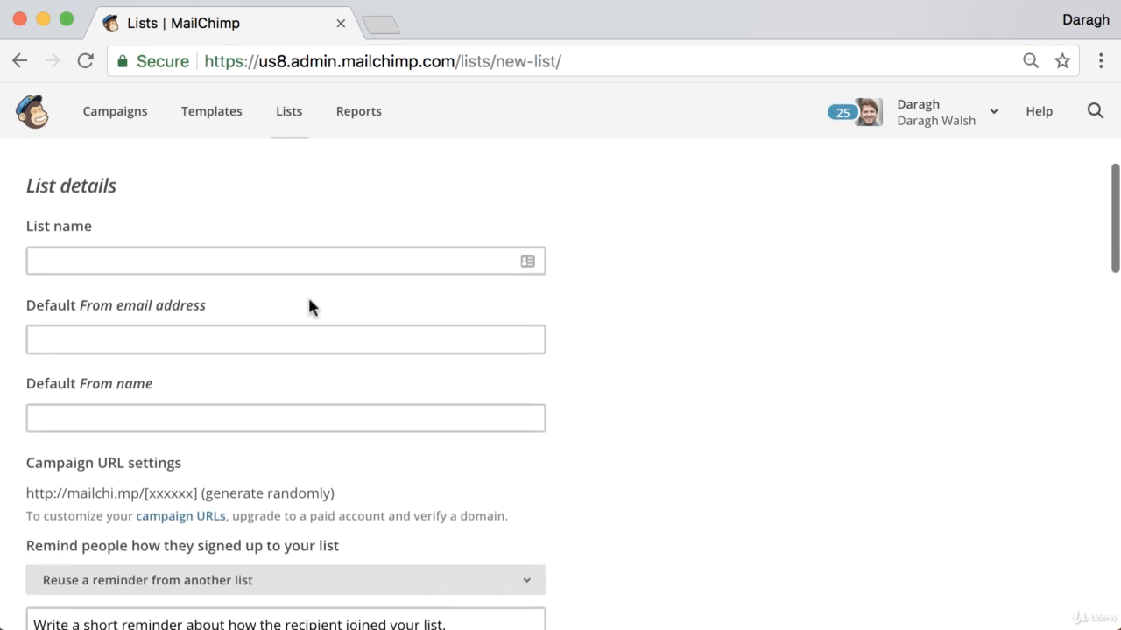
{"action": "left_click", "coordinate": [109, 263]}
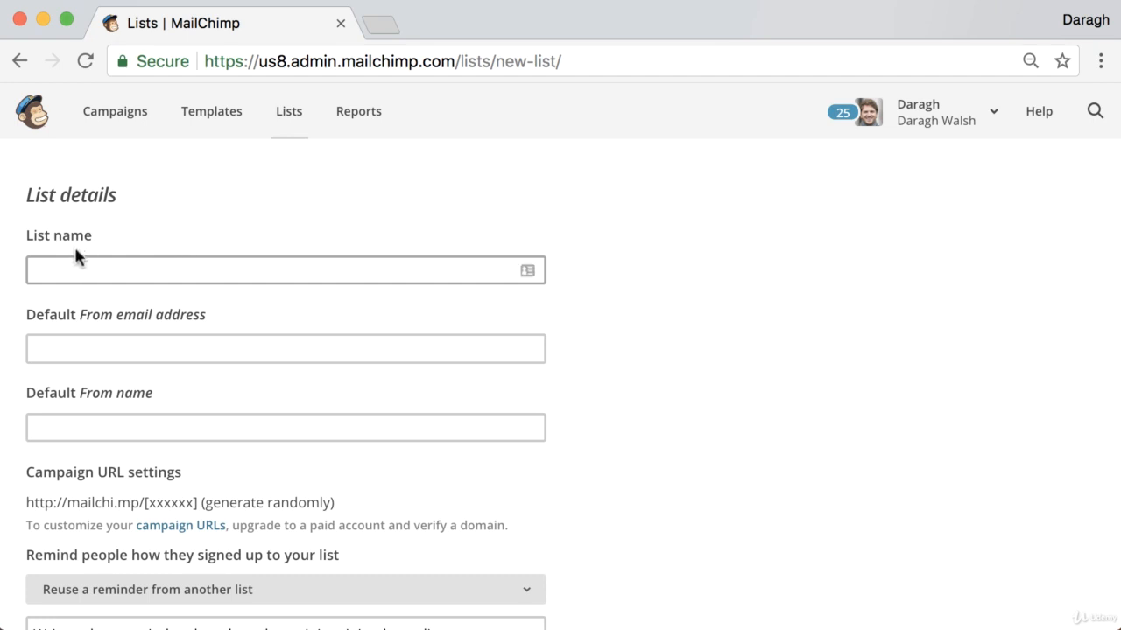
{"action": "left_click", "coordinate": [83, 262]}
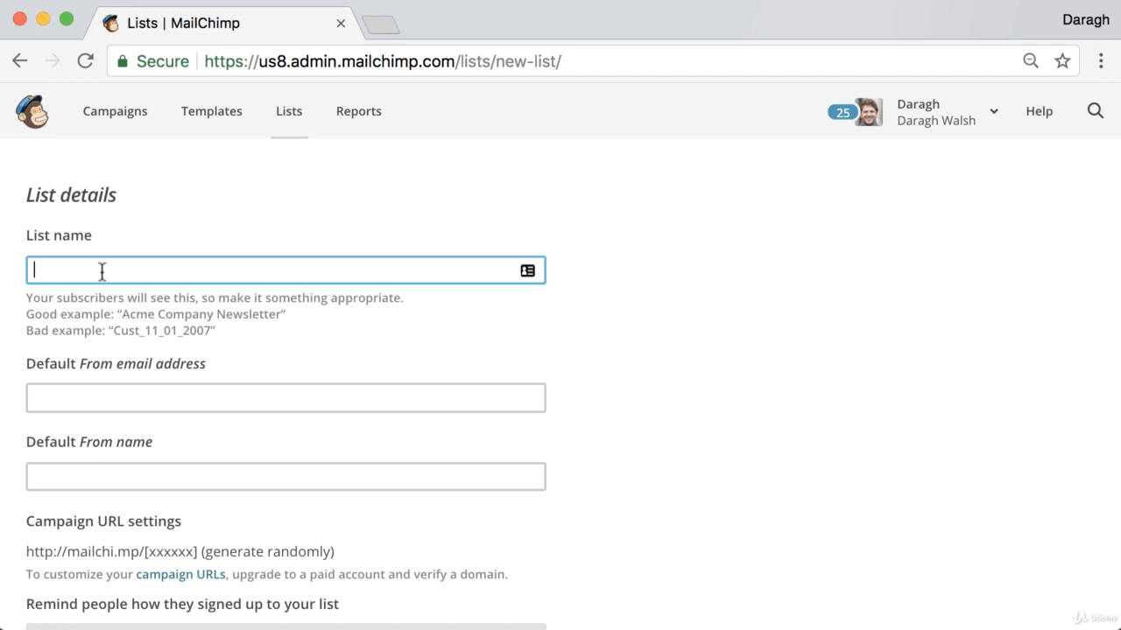
{"action": "type", "text": "Examples domain"}
- Enter the domain's contact e-mail address as the default sender address
{"action": "scroll", "coordinate": [180, 304], "scroll_direction": "down", "scroll_amount": 3}
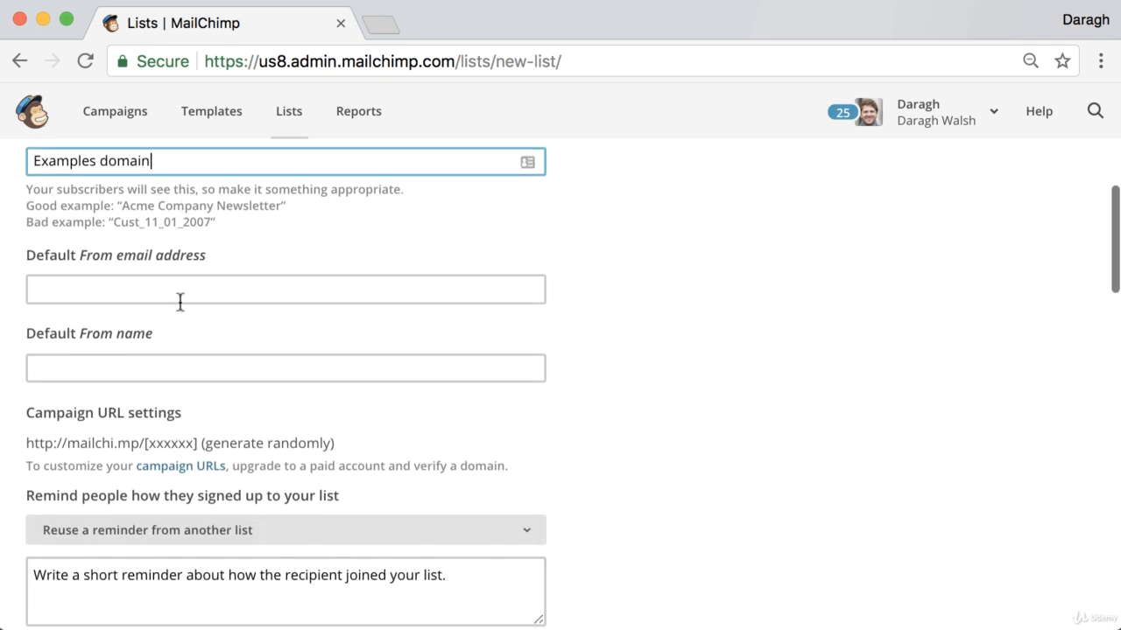
{"action": "left_click", "coordinate": [149, 280]}
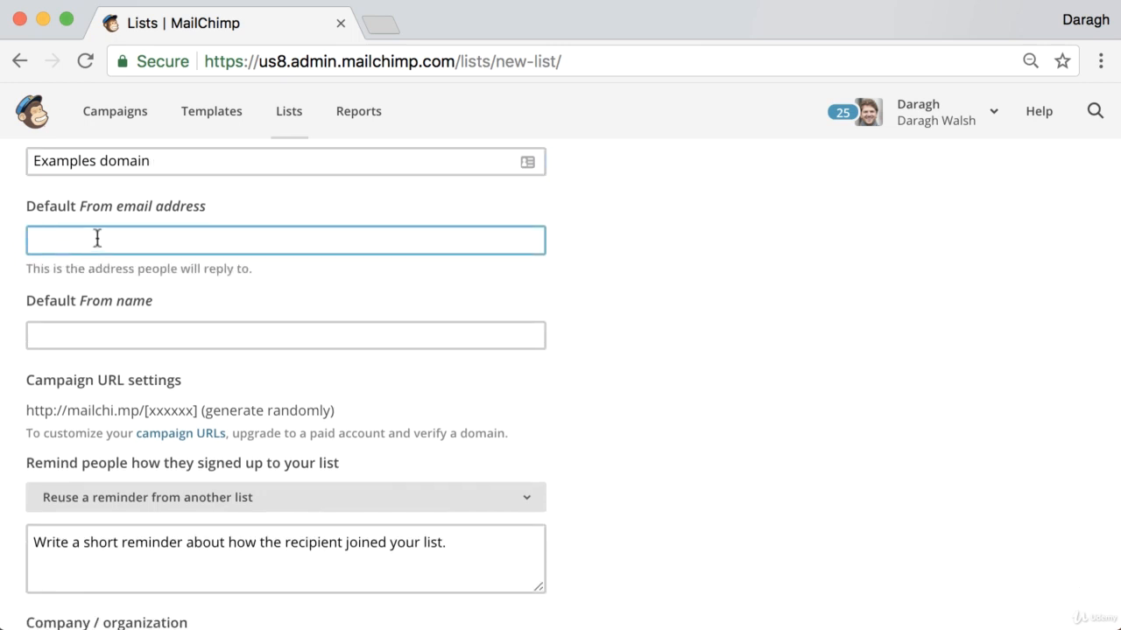
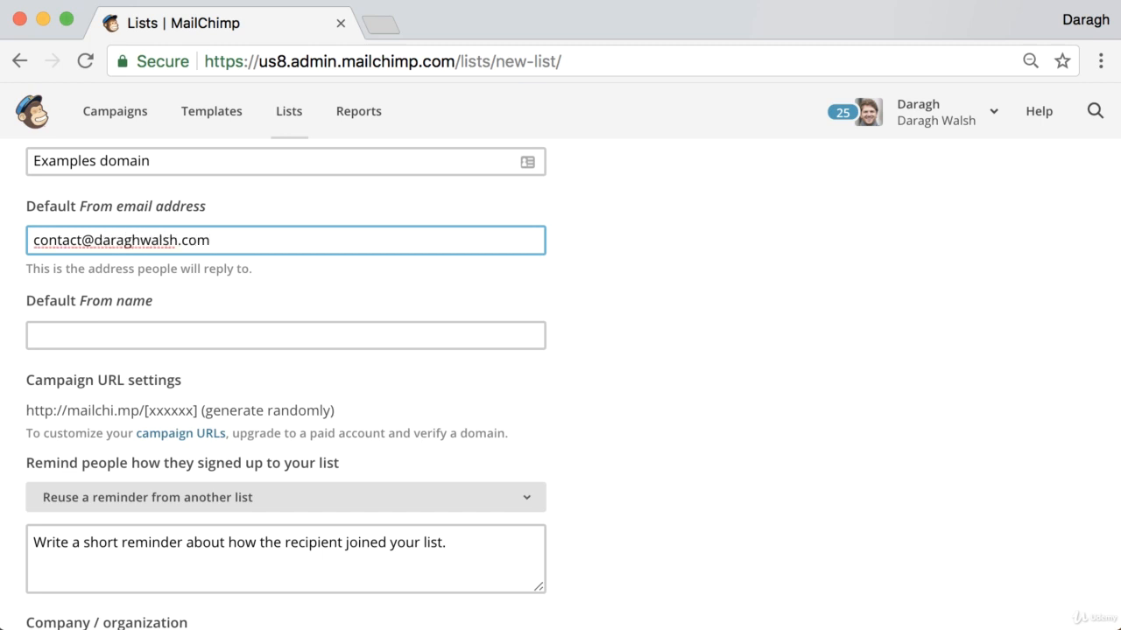
{"action": "triple_click", "coordinate": [140, 247]}
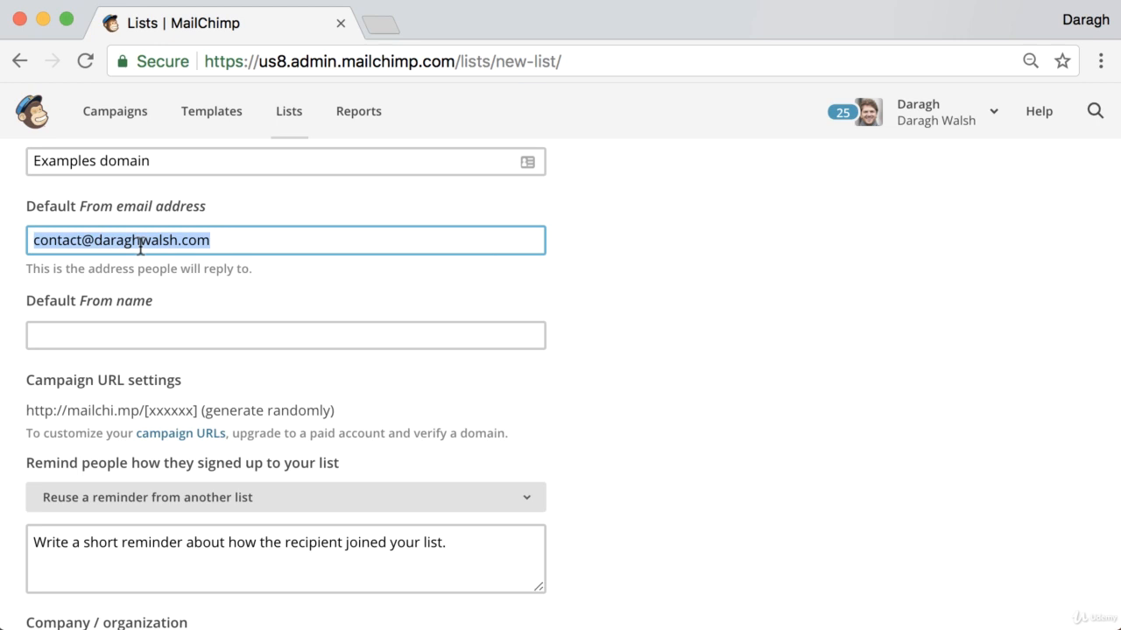
- Set the default From name to 'example domain'
{"action": "left_click", "coordinate": [132, 301]}
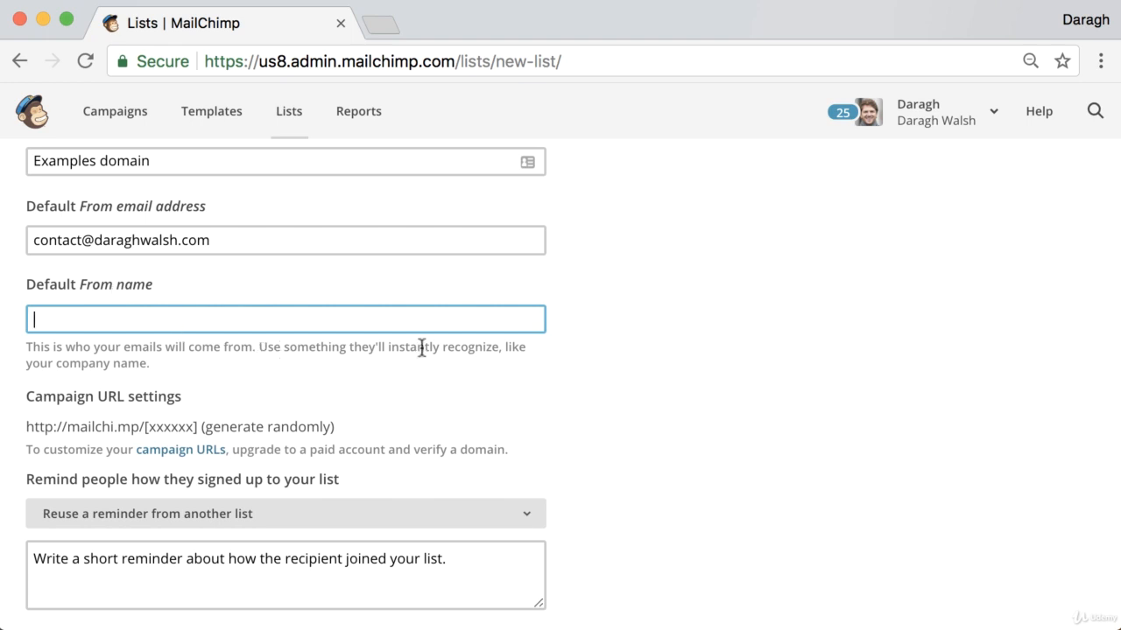
{"action": "left_click", "coordinate": [210, 323]}
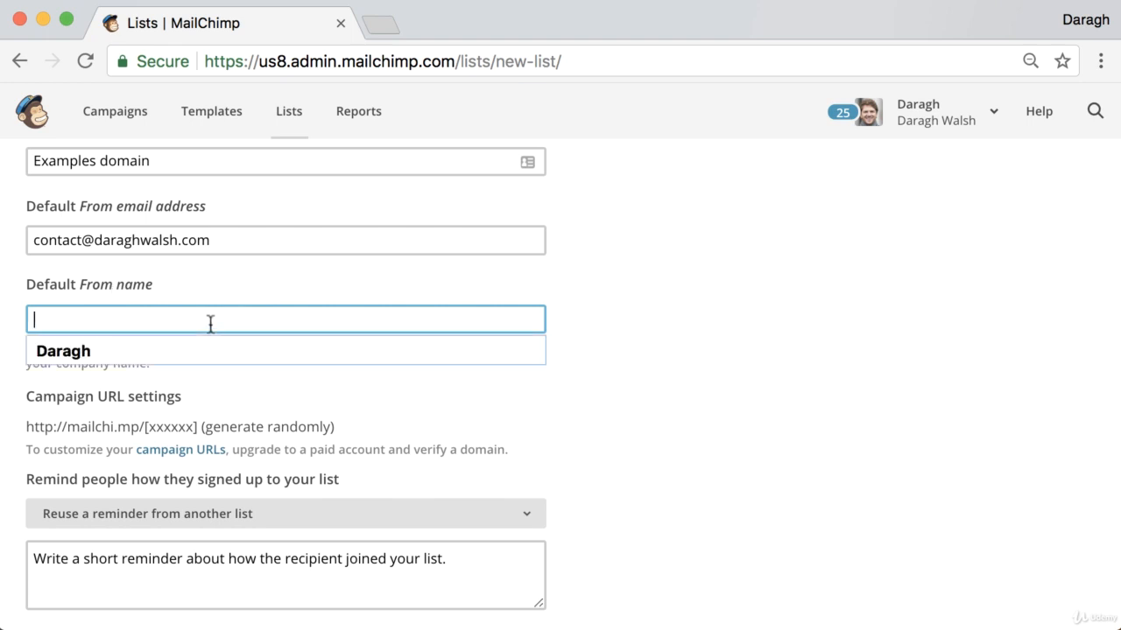
{"action": "type", "text": "example domain"}
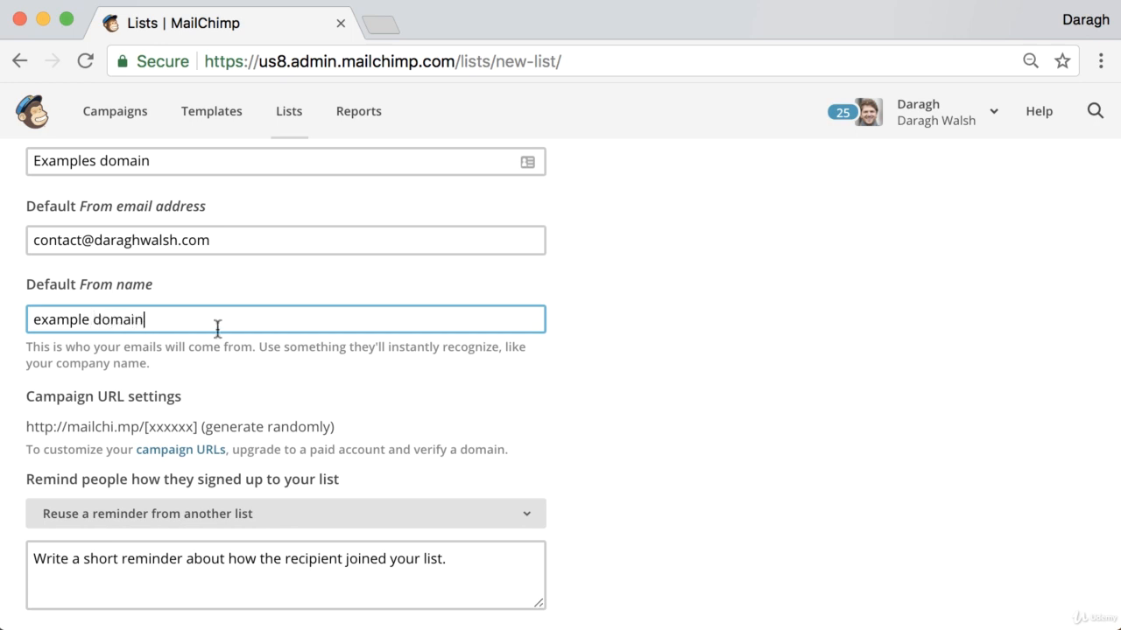
{"action": "scroll", "coordinate": [211, 361], "scroll_direction": "down", "scroll_amount": 3}
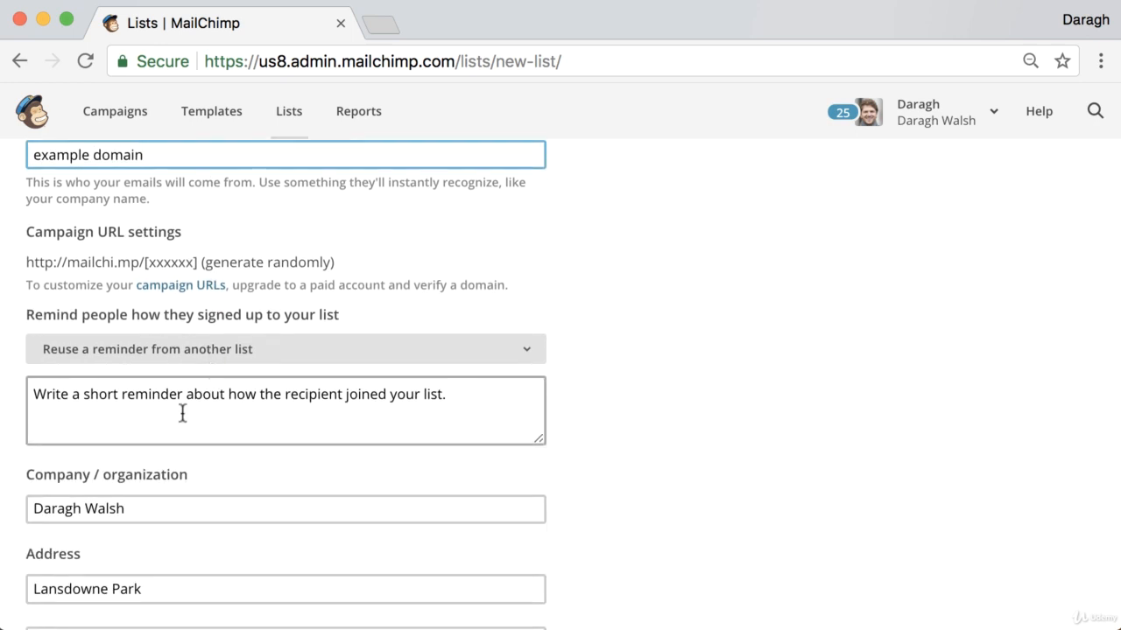
{"action": "left_click", "coordinate": [182, 414]}
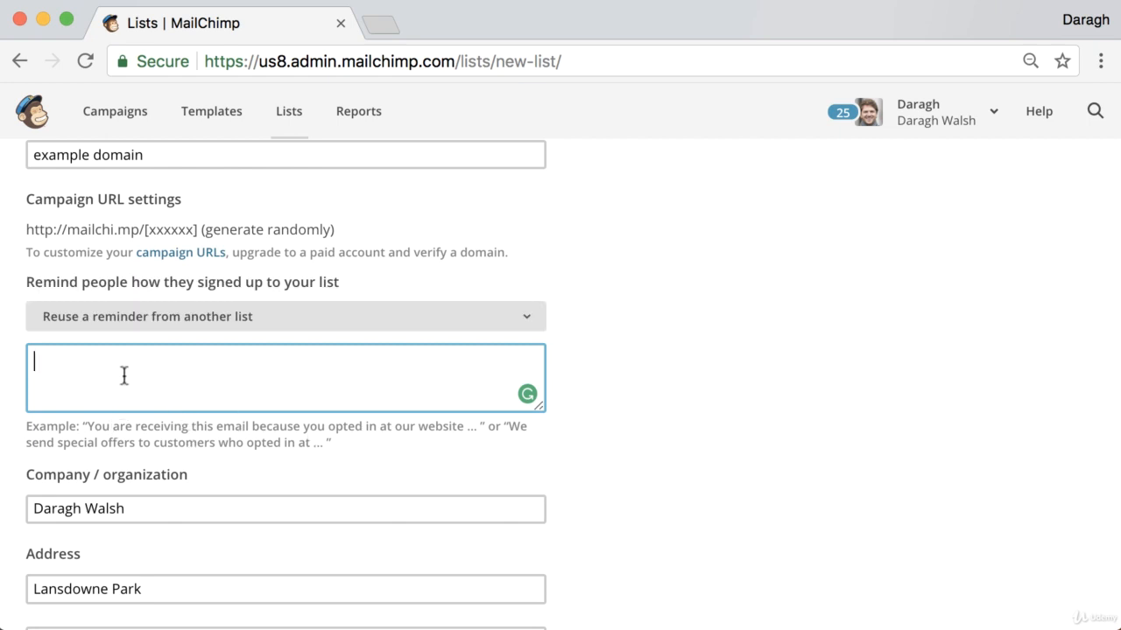
- Write the reminder 'You are receiving this email because you opted in on our site.'
{"action": "type", "text": "You are "}
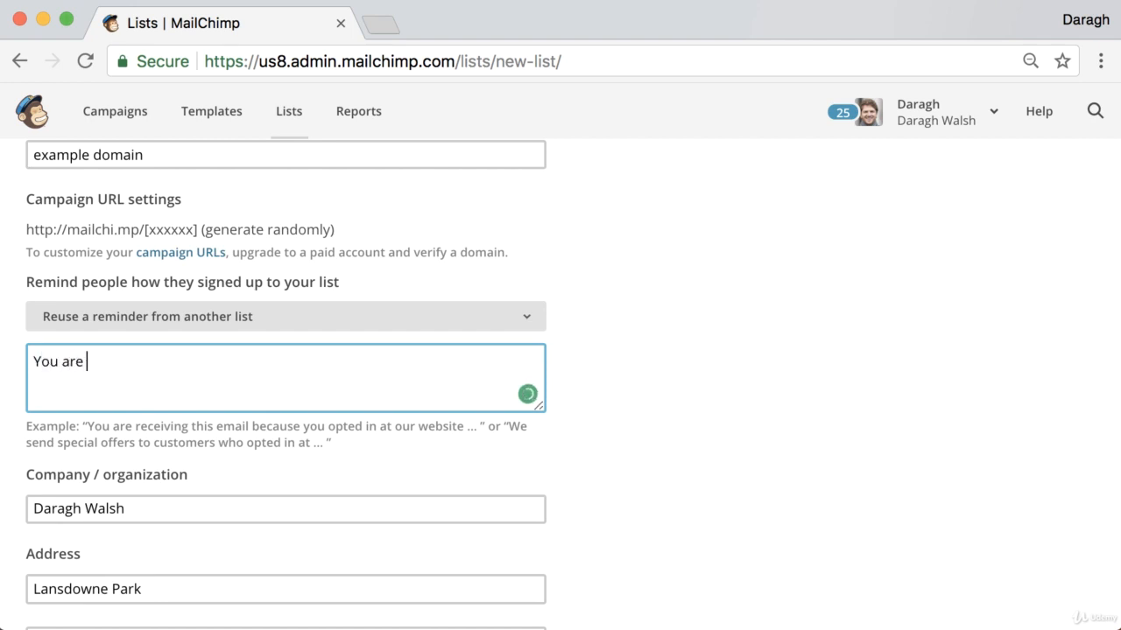
{"action": "type", "text": "receiving thie"}
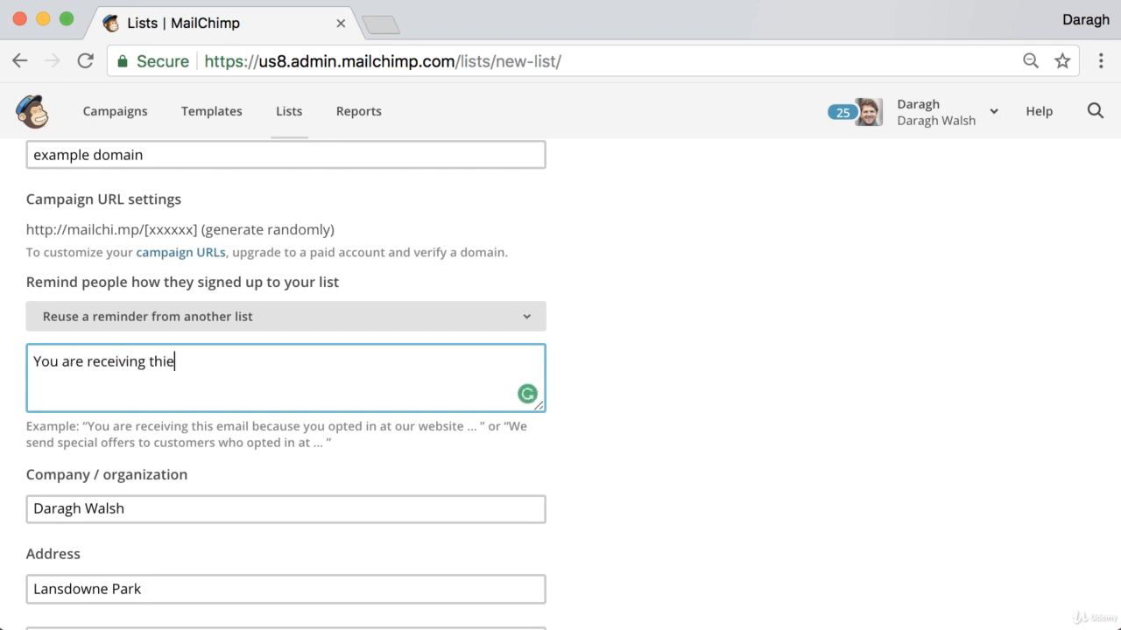
{"action": "key", "text": "BackSpace"}
{"action": "type", "text": "s email b"}
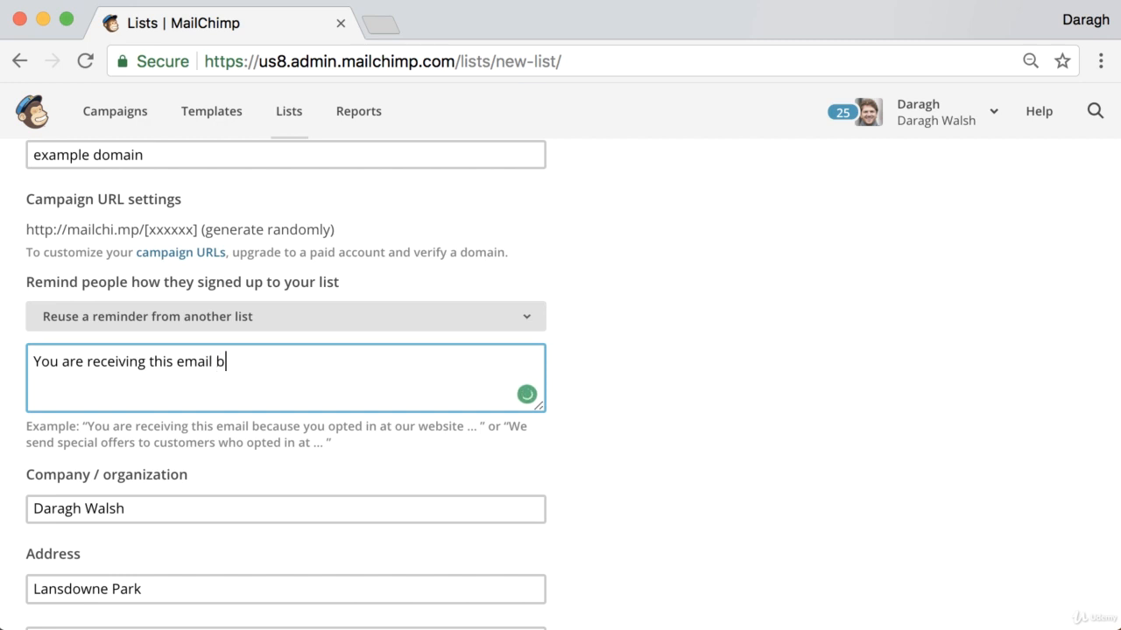
{"action": "type", "text": "ecause you"}
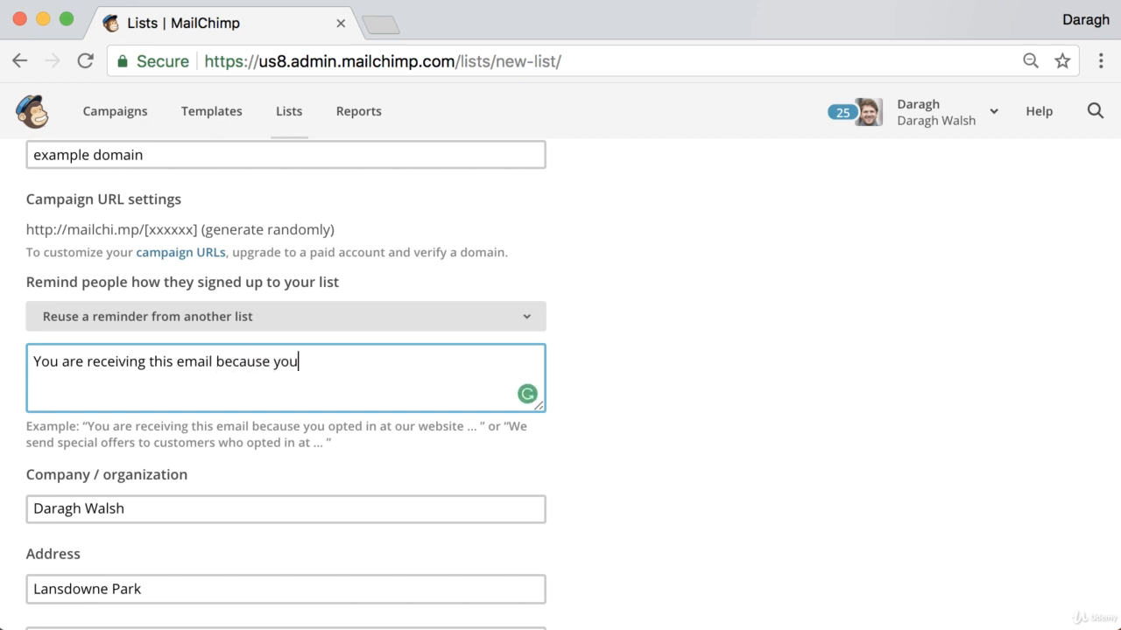
{"action": "type", "text": " top"}
{"action": "key", "text": "BackSpace"}
{"action": "key", "text": "BackSpace"}
{"action": "key", "text": "BackSpace"}
{"action": "type", "text": "opted in on "}
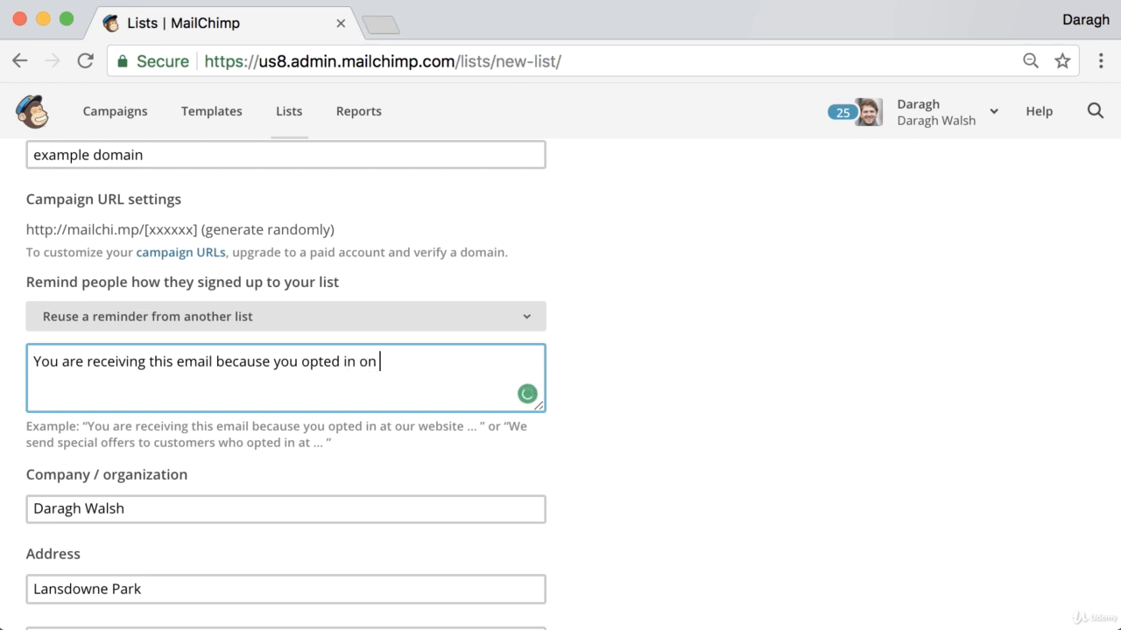
{"action": "type", "text": "our site."}
- Fill in the organisation's contact address details down to the optional Phone field
{"action": "scroll", "coordinate": [70, 421], "scroll_direction": "down", "scroll_amount": 2}
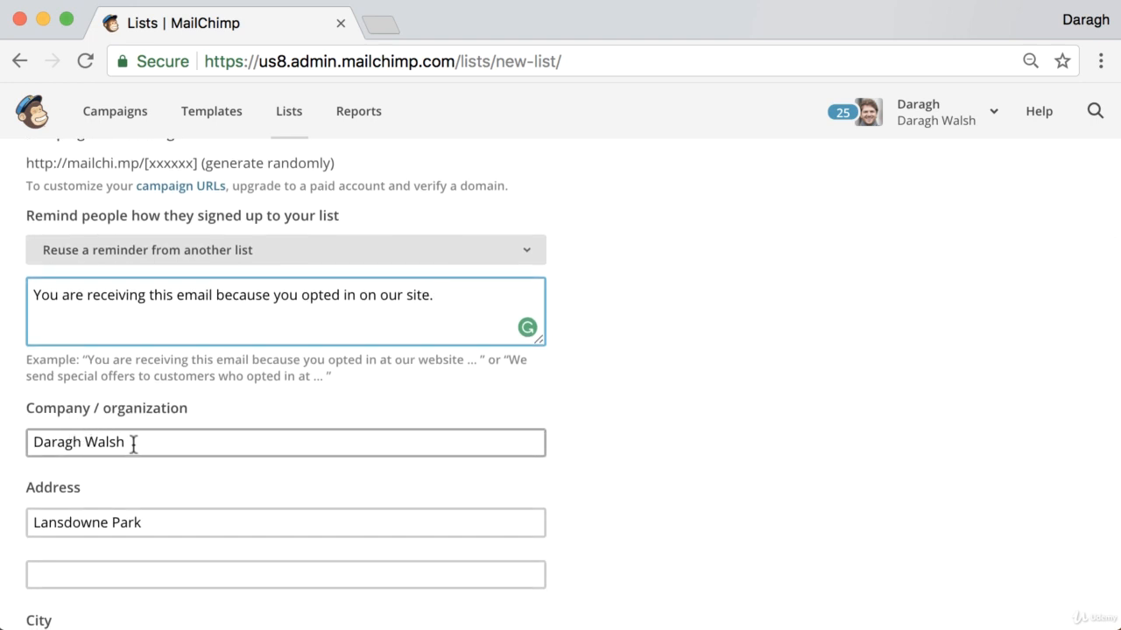
{"action": "scroll", "coordinate": [167, 457], "scroll_direction": "down", "scroll_amount": 1}
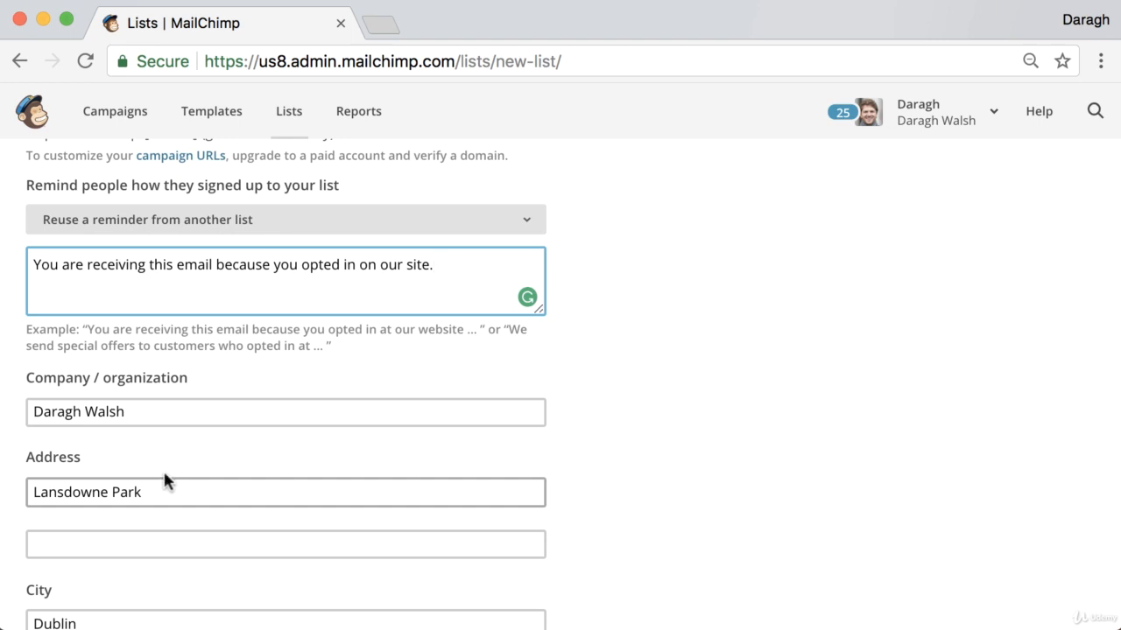
{"action": "scroll", "coordinate": [130, 492], "scroll_direction": "down", "scroll_amount": 1}
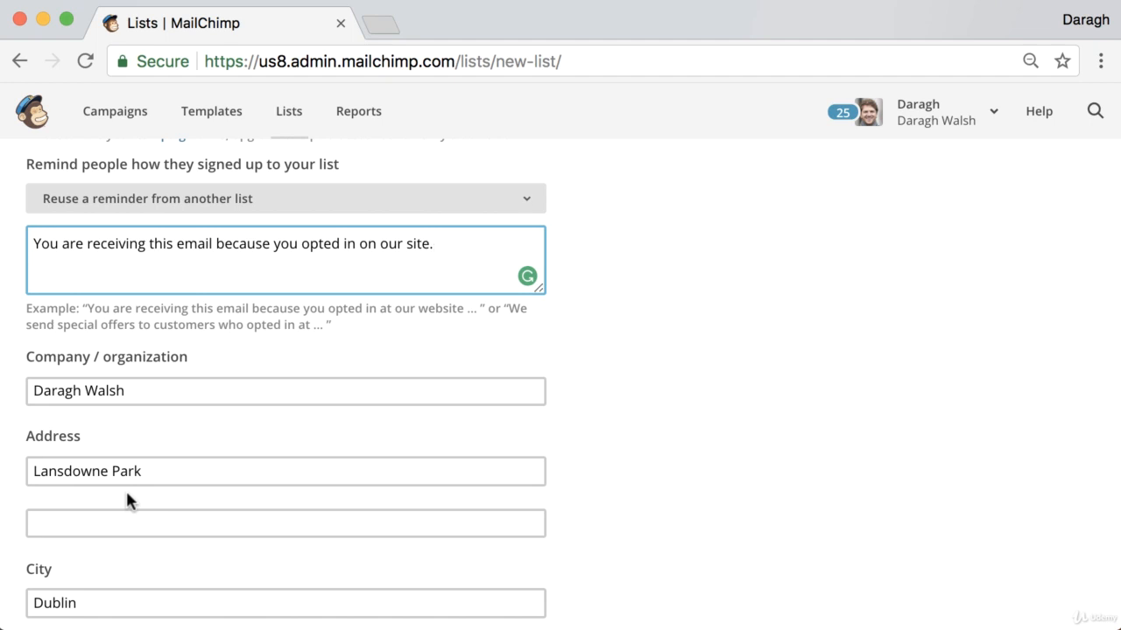
{"action": "scroll", "coordinate": [123, 516], "scroll_direction": "down", "scroll_amount": 5}
{"action": "left_click", "coordinate": [110, 538]}
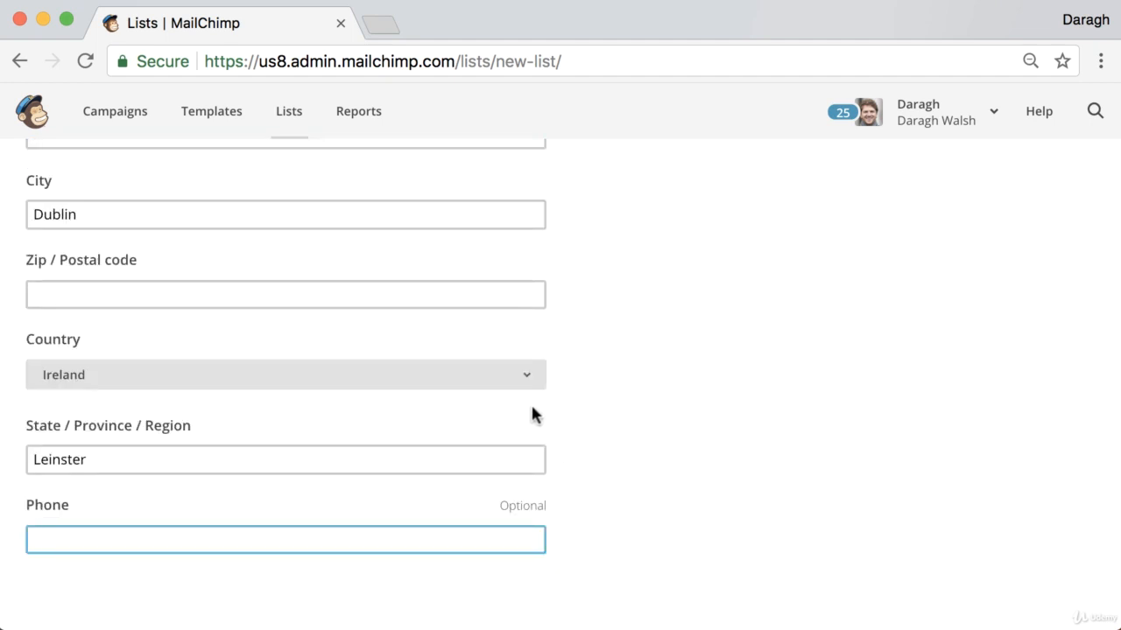
- Leave double opt-in and all notifications unchecked and save the Examples Domain list
{"action": "scroll", "coordinate": [540, 409], "scroll_direction": "down", "scroll_amount": 3}
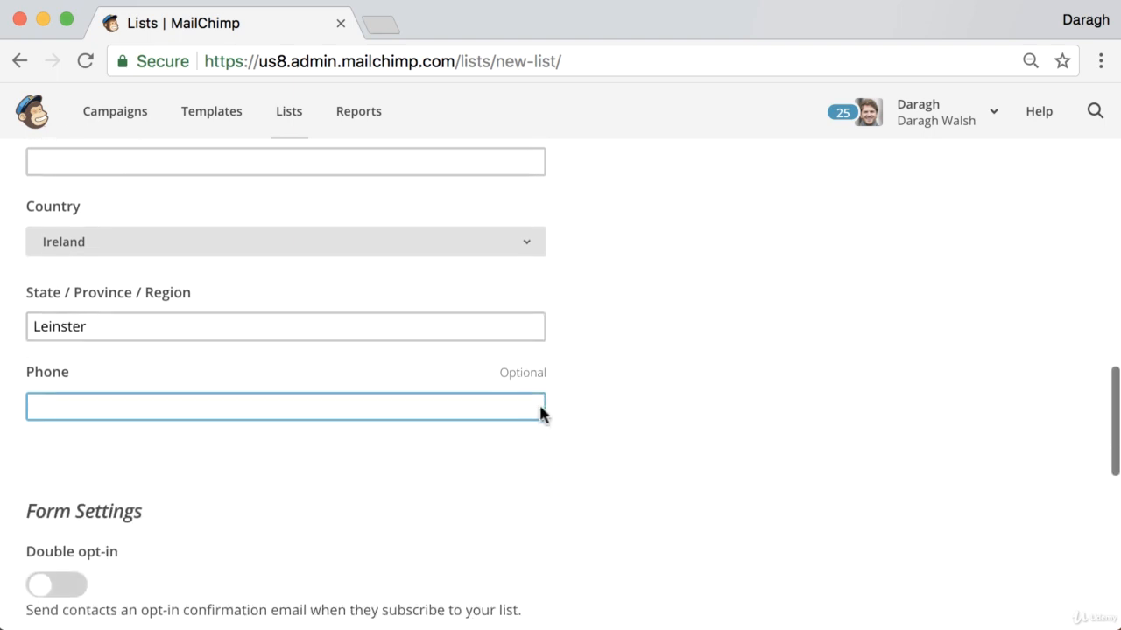
{"action": "scroll", "coordinate": [540, 408], "scroll_direction": "down", "scroll_amount": 5}
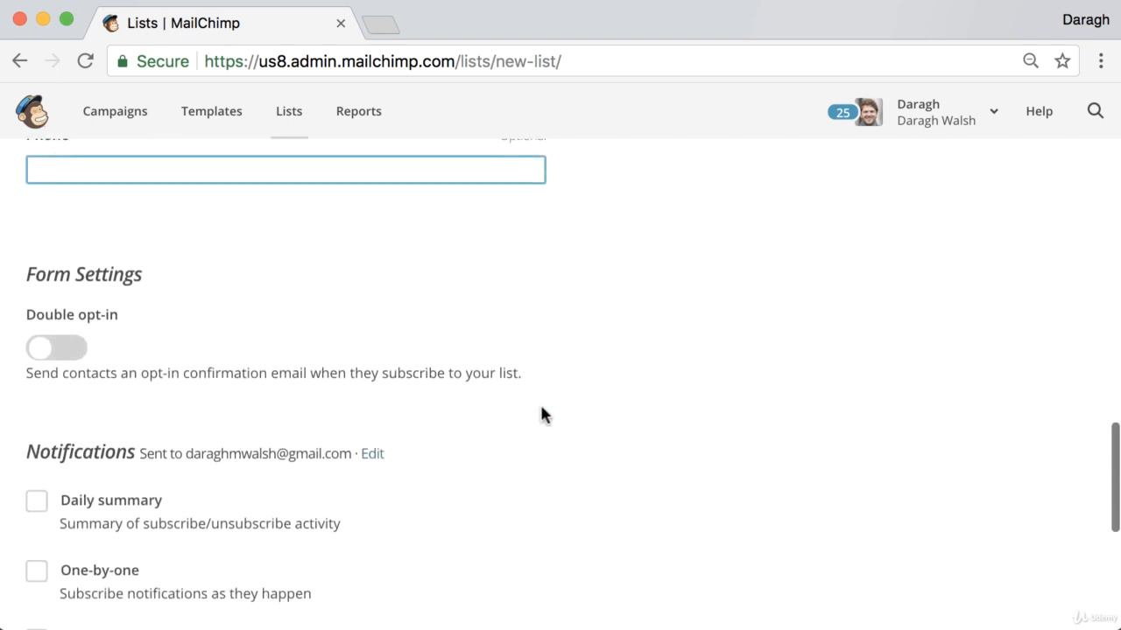
{"action": "scroll", "coordinate": [560, 415], "scroll_direction": "down", "scroll_amount": 2}
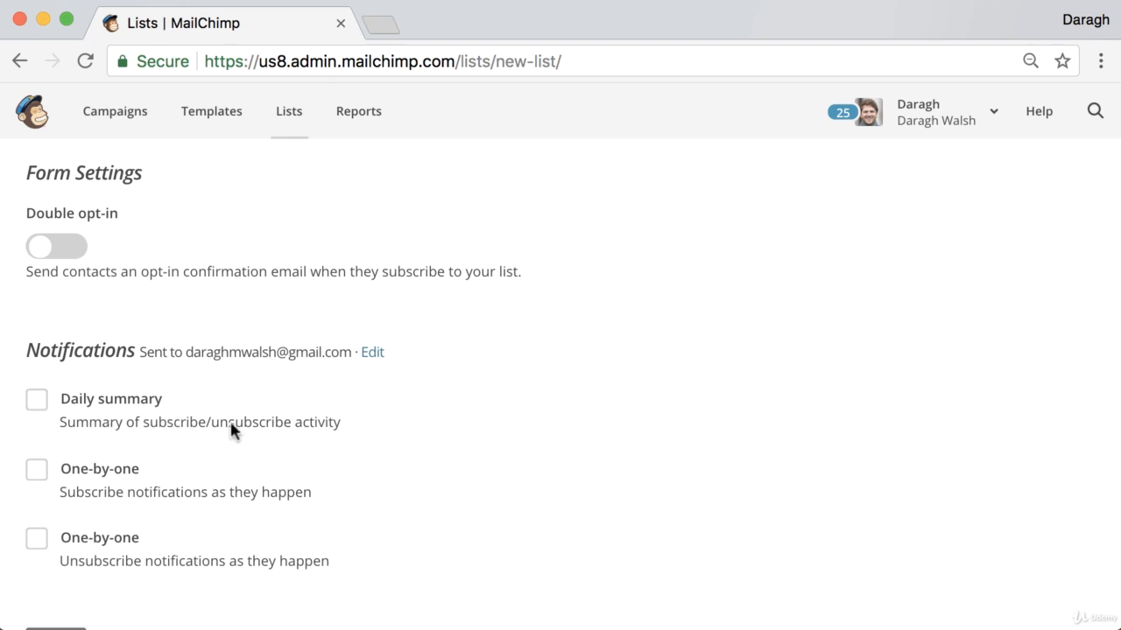
{"action": "scroll", "coordinate": [414, 425], "scroll_direction": "down", "scroll_amount": 2}
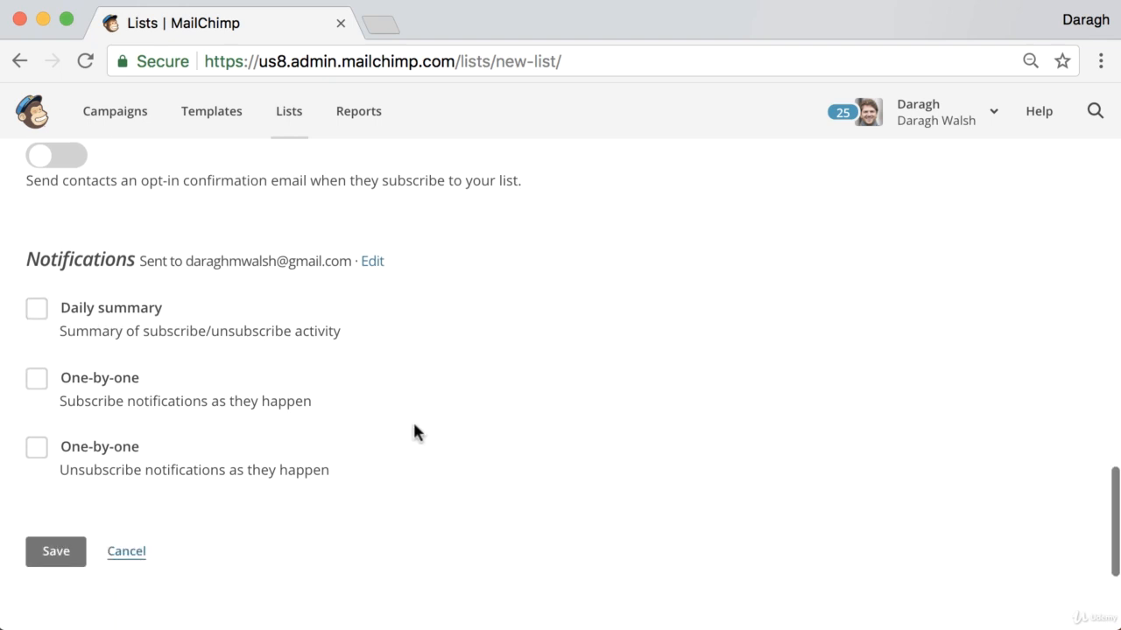
{"action": "left_click", "coordinate": [76, 565]}
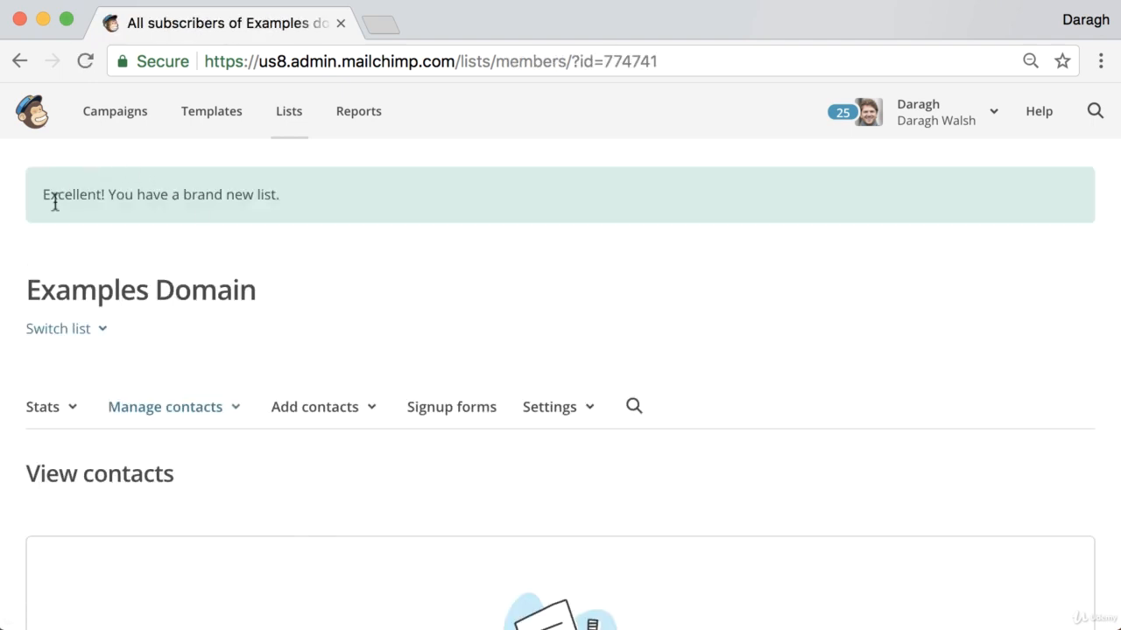
- Check the Examples Domain contacts page is empty, then open a new browser tab
{"action": "scroll", "coordinate": [313, 200], "scroll_direction": "down", "scroll_amount": 5}
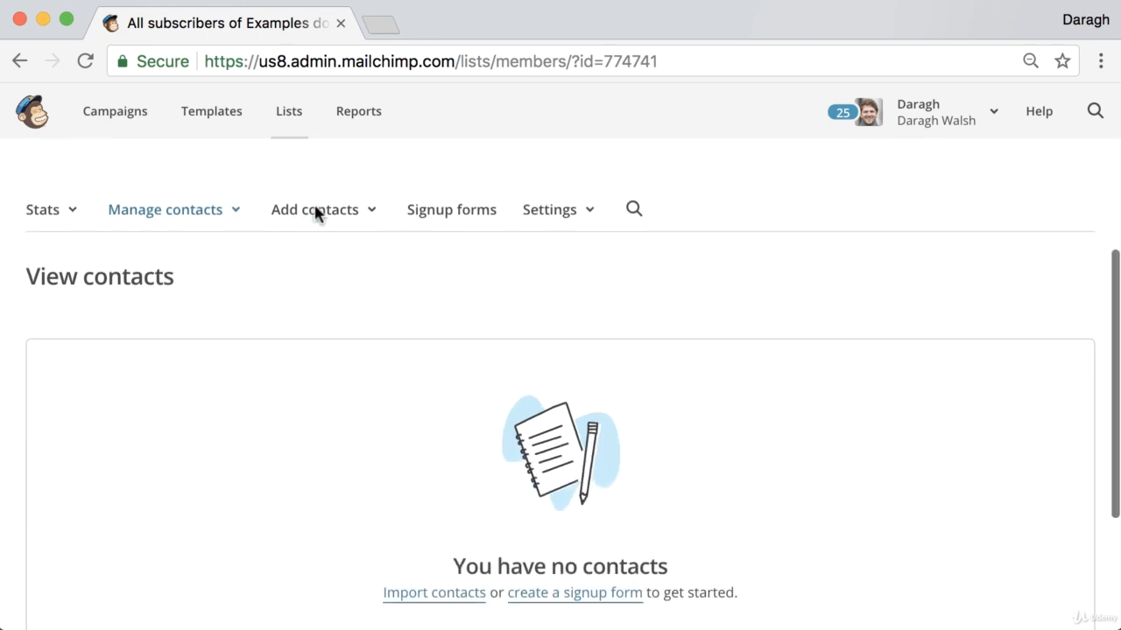
{"action": "scroll", "coordinate": [315, 208], "scroll_direction": "up", "scroll_amount": 2}
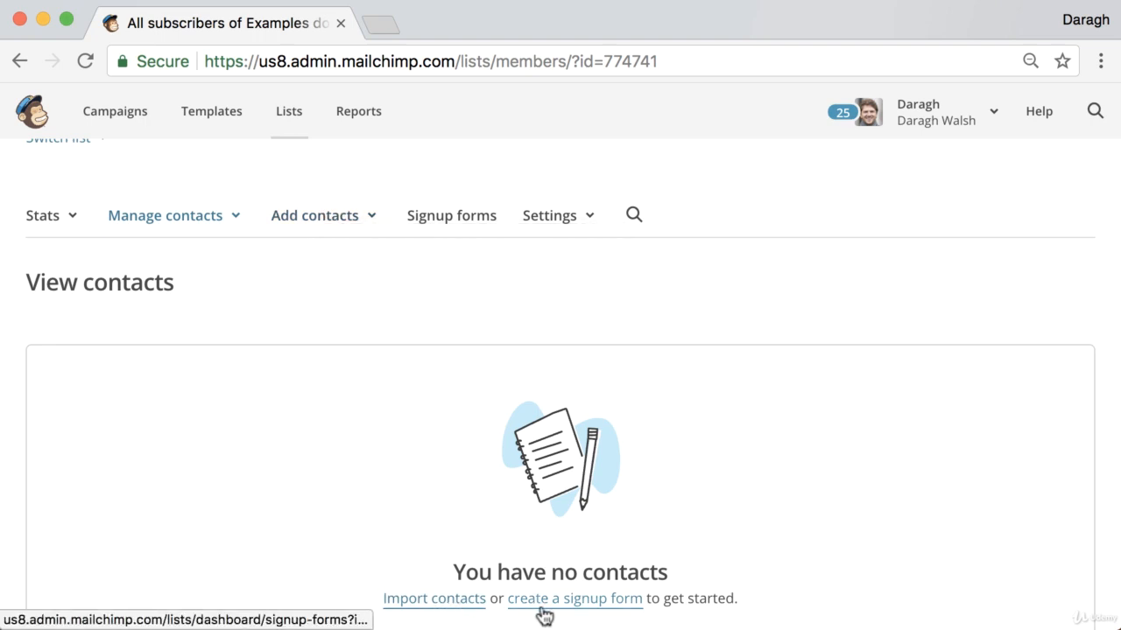
{"action": "left_click", "coordinate": [385, 30]}
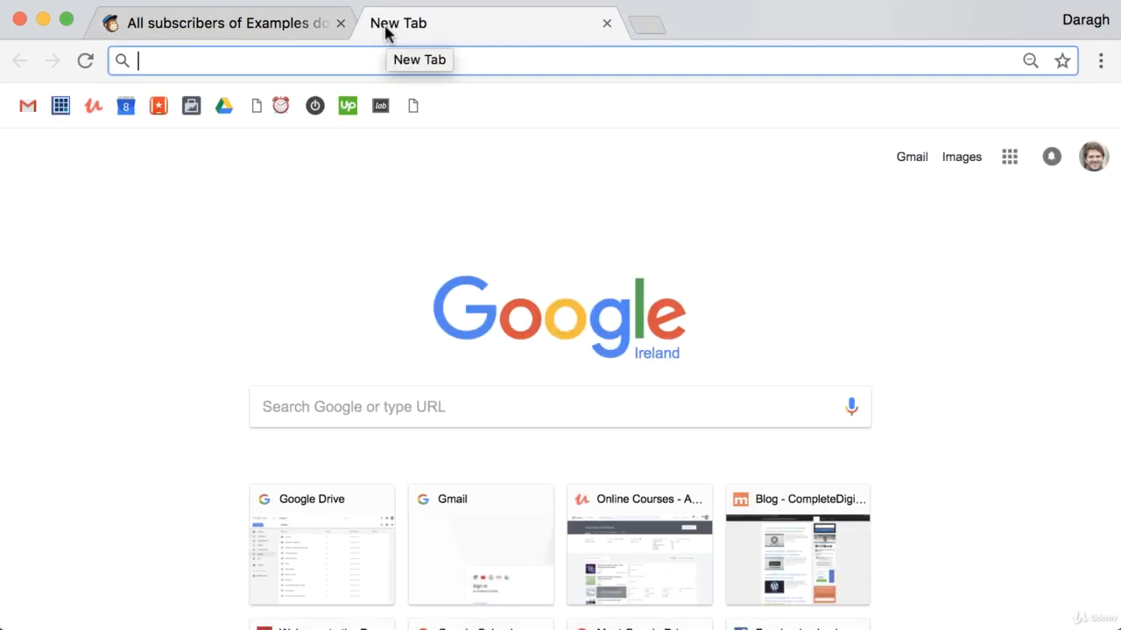
- Search Google for 'verify email mailchimp' and open the 'Verify a Domain | MailChimp' article
{"action": "type", "text": "very"}
{"action": "key", "text": "BackSpace"}
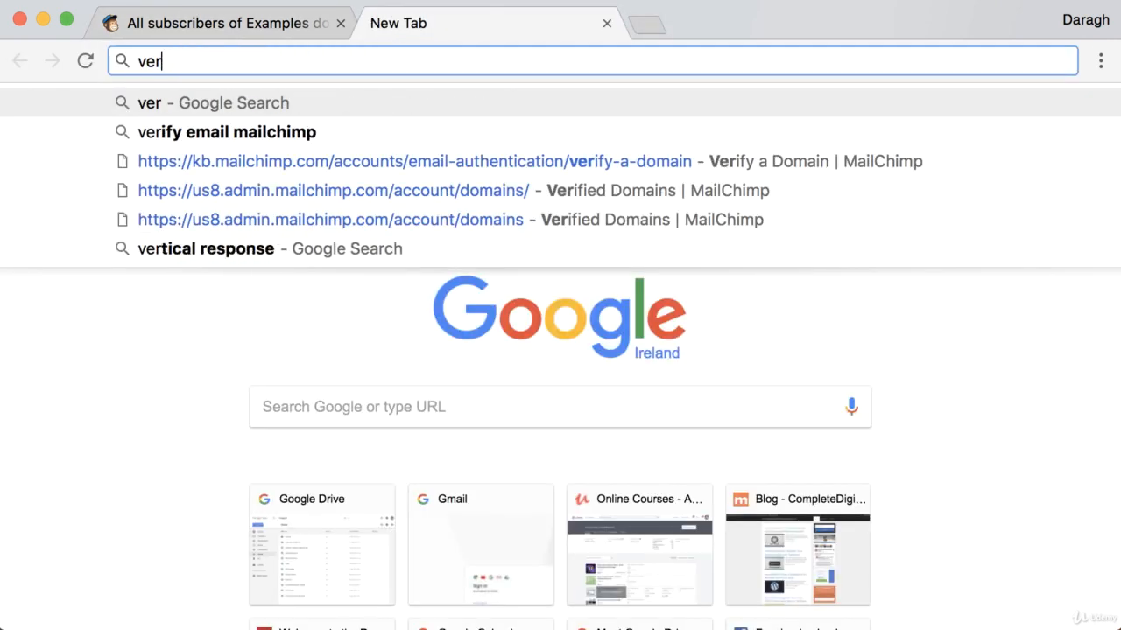
{"action": "key", "text": "Down"}
{"action": "key", "text": "Return"}
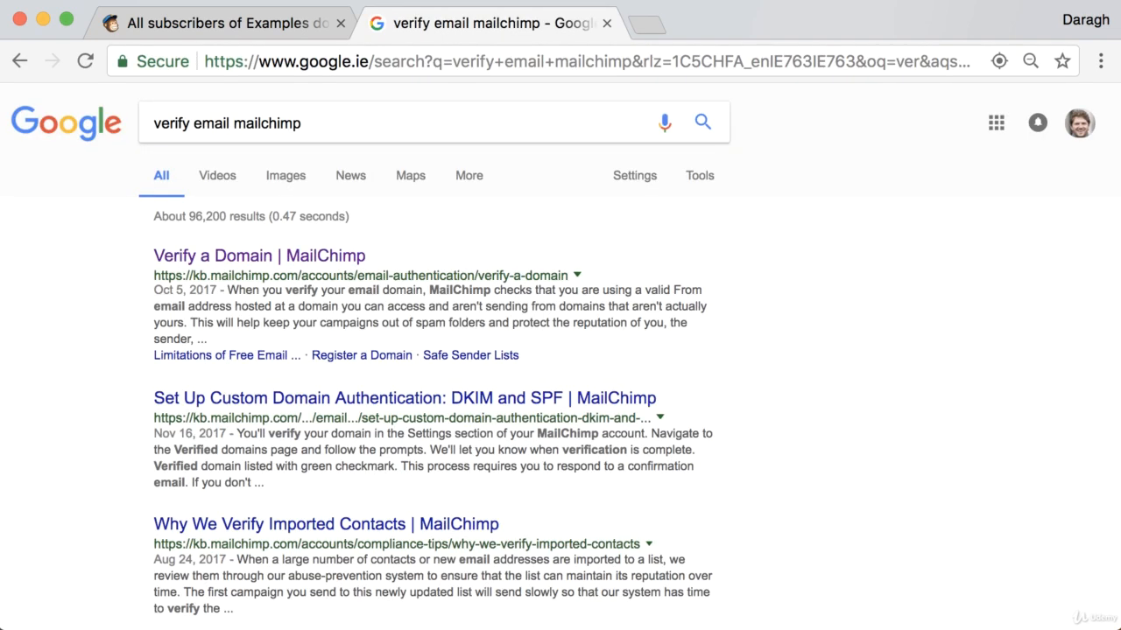
{"action": "left_click", "coordinate": [261, 257]}
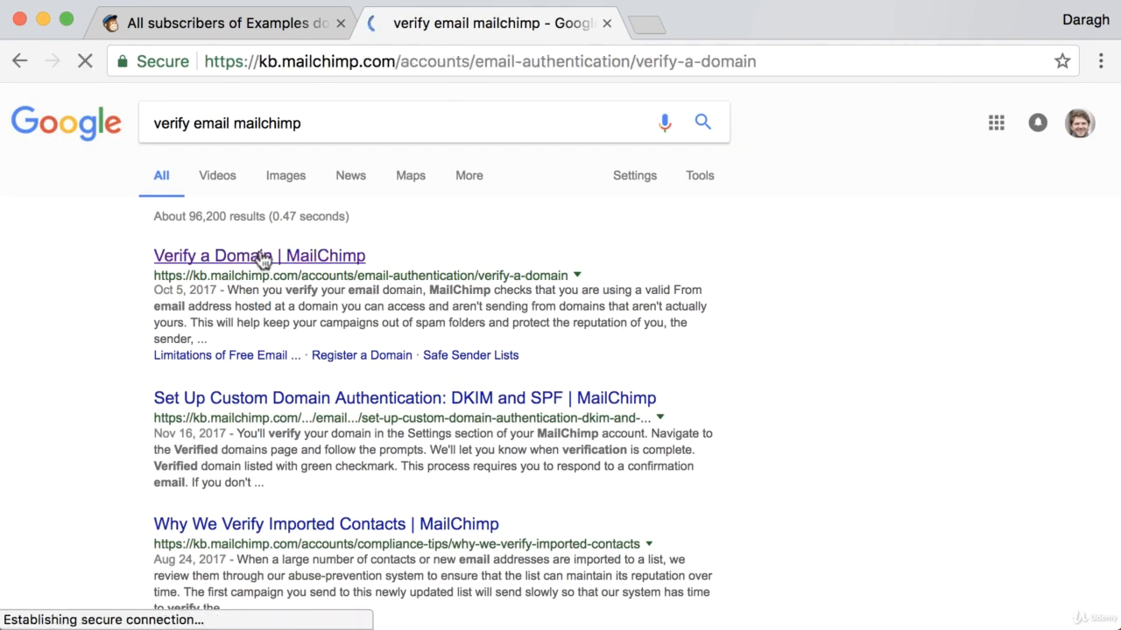
{"action": "scroll", "coordinate": [494, 276], "scroll_direction": "down", "scroll_amount": 3}
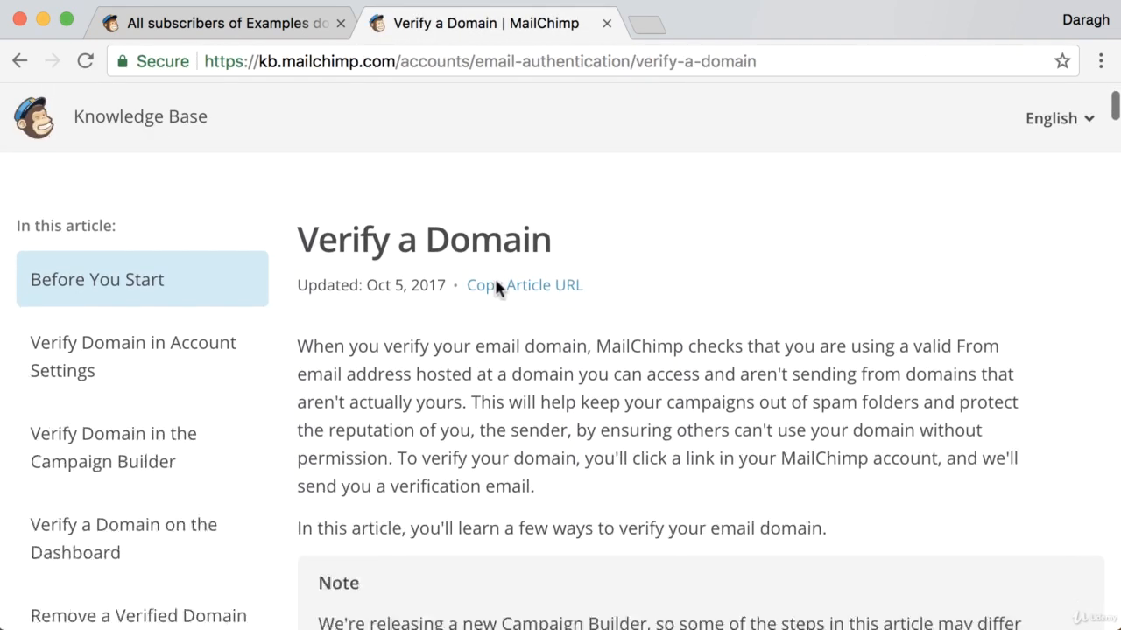
{"action": "scroll", "coordinate": [494, 279], "scroll_direction": "down", "scroll_amount": 1}
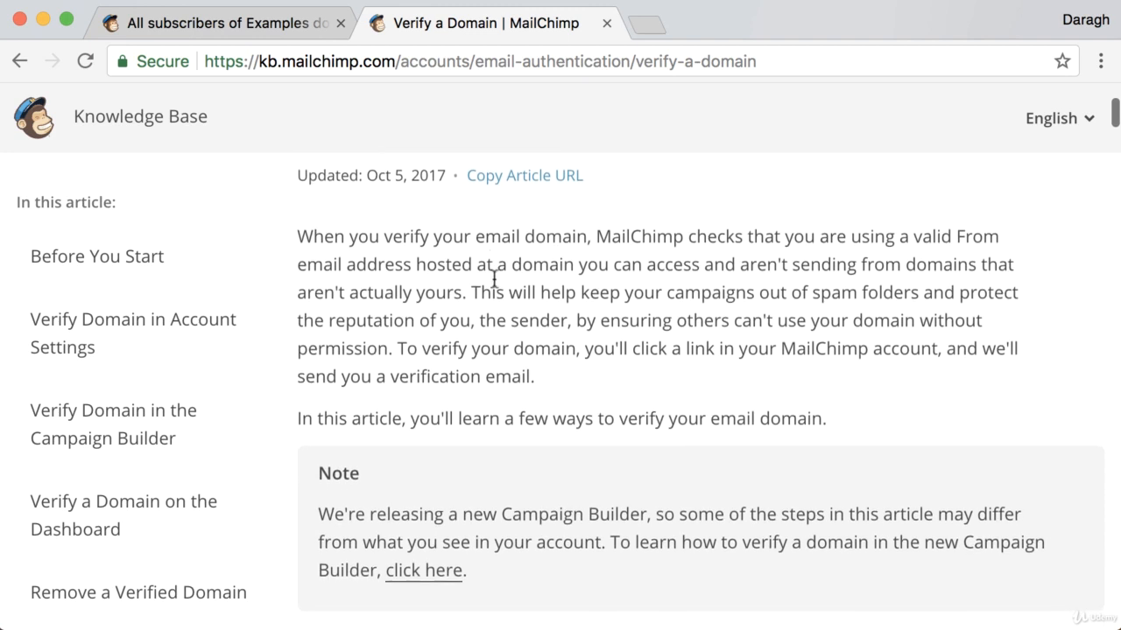
{"action": "scroll", "coordinate": [493, 281], "scroll_direction": "down", "scroll_amount": 3}
{"action": "scroll", "coordinate": [493, 278], "scroll_direction": "down", "scroll_amount": 2}
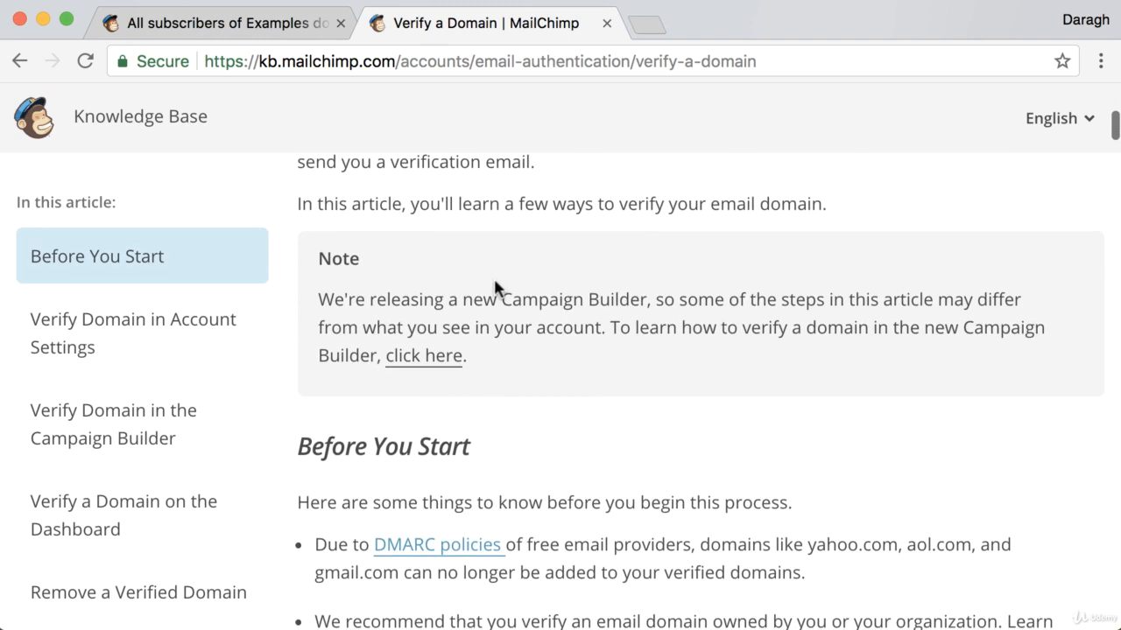
{"action": "scroll", "coordinate": [494, 280], "scroll_direction": "down", "scroll_amount": 3}
{"action": "scroll", "coordinate": [495, 282], "scroll_direction": "down", "scroll_amount": 8}
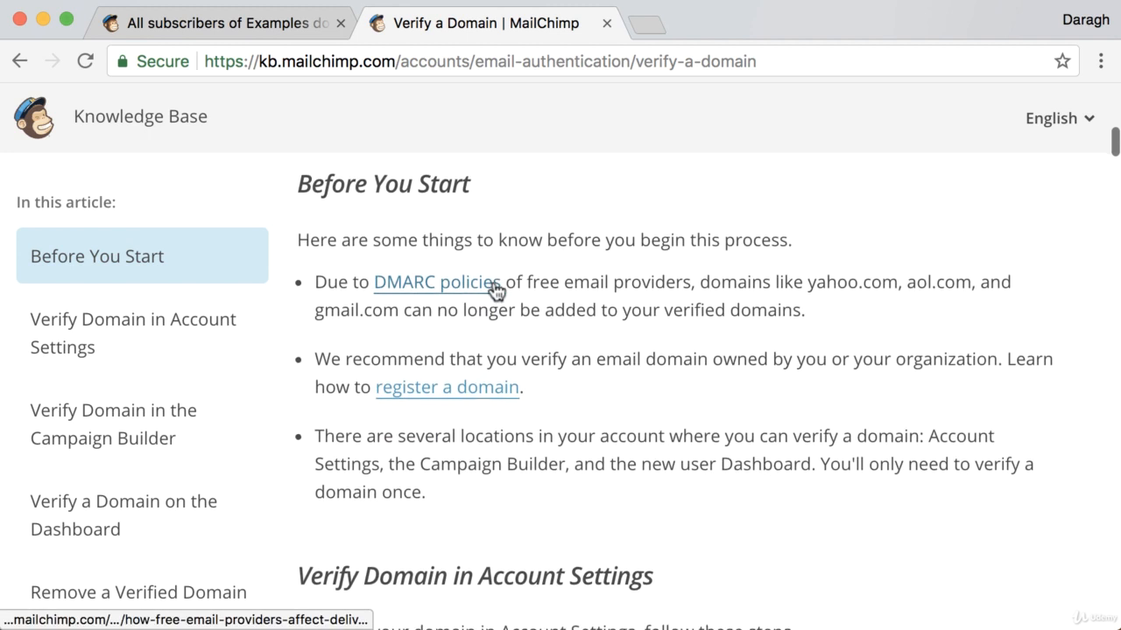
{"action": "scroll", "coordinate": [494, 280], "scroll_direction": "down", "scroll_amount": 2}
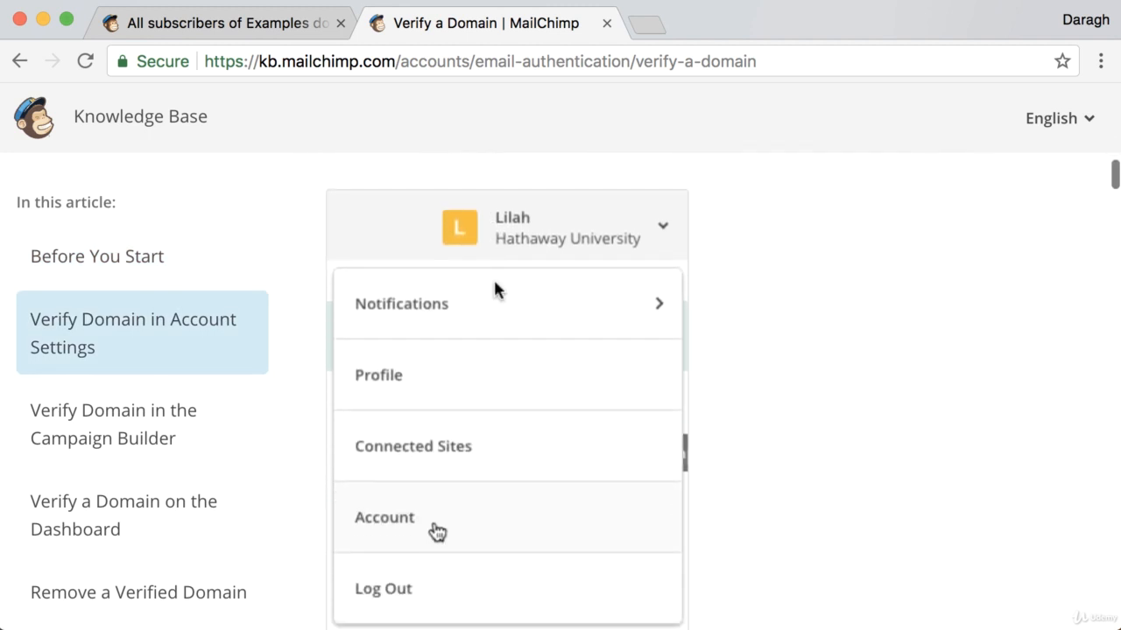
- Return to the Examples Domain list and open its List name and defaults settings
{"action": "left_click", "coordinate": [283, 26]}
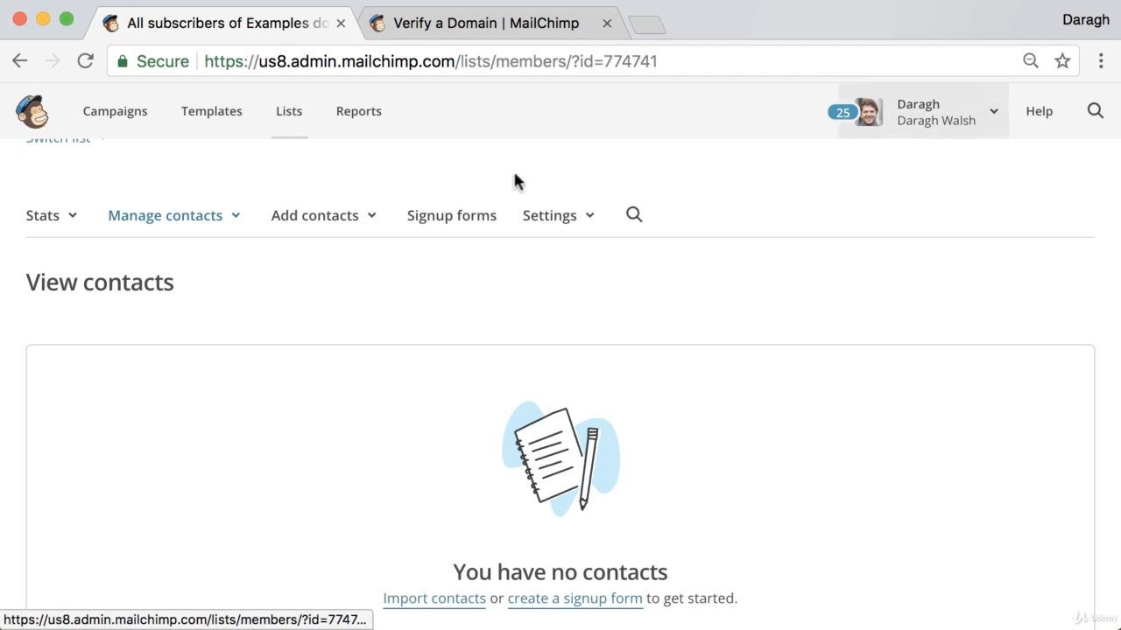
{"action": "left_click", "coordinate": [536, 226]}
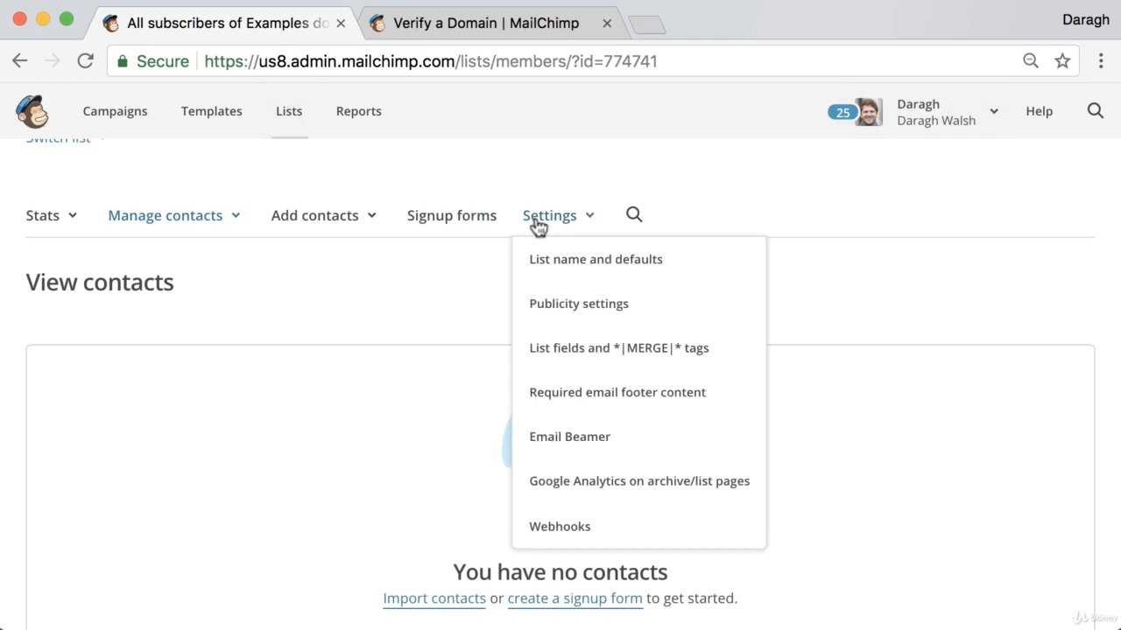
{"action": "left_click", "coordinate": [540, 257]}
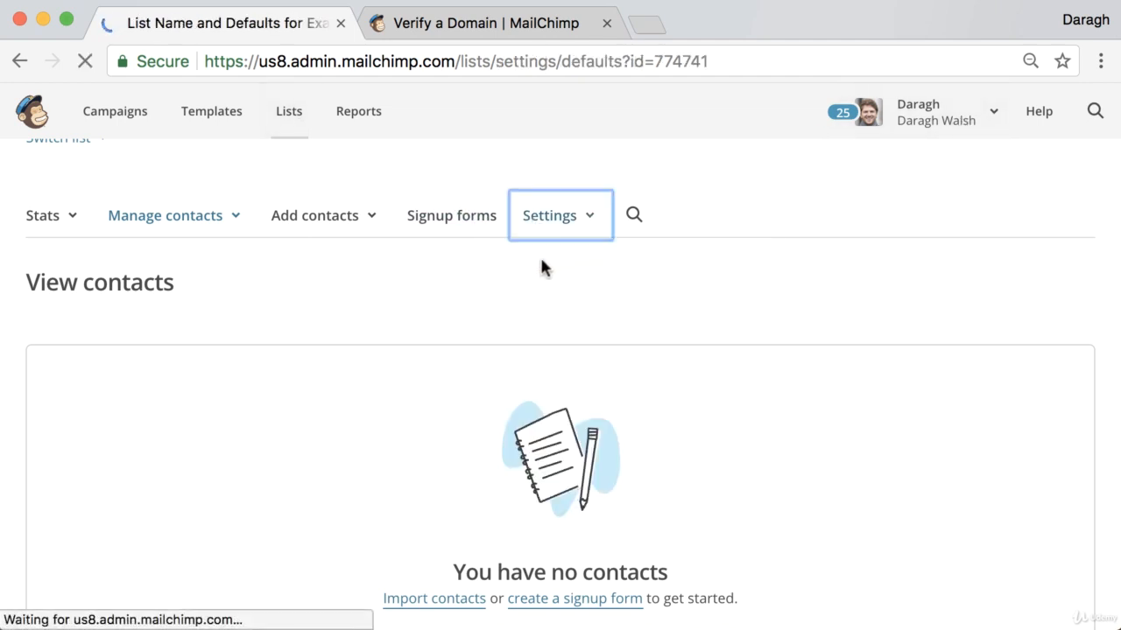
{"action": "scroll", "coordinate": [426, 331], "scroll_direction": "down", "scroll_amount": 3}
{"action": "scroll", "coordinate": [428, 324], "scroll_direction": "down", "scroll_amount": 6}
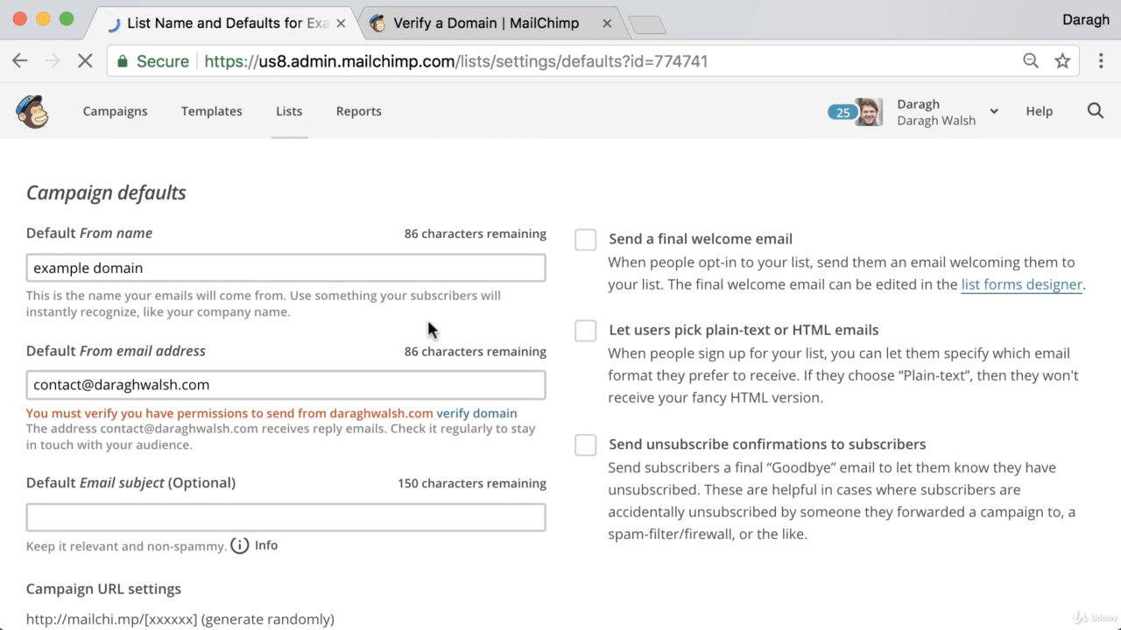
{"action": "scroll", "coordinate": [428, 328], "scroll_direction": "up", "scroll_amount": 6}
{"action": "scroll", "coordinate": [429, 328], "scroll_direction": "up", "scroll_amount": 2}
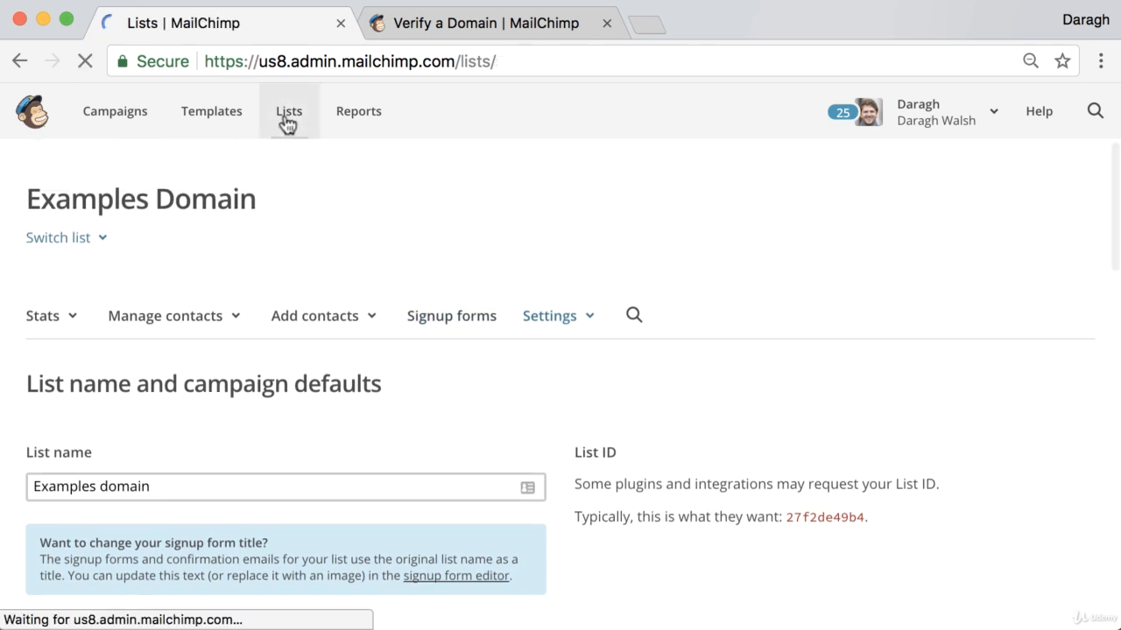
{"action": "scroll", "coordinate": [525, 306], "scroll_direction": "down", "scroll_amount": 3}
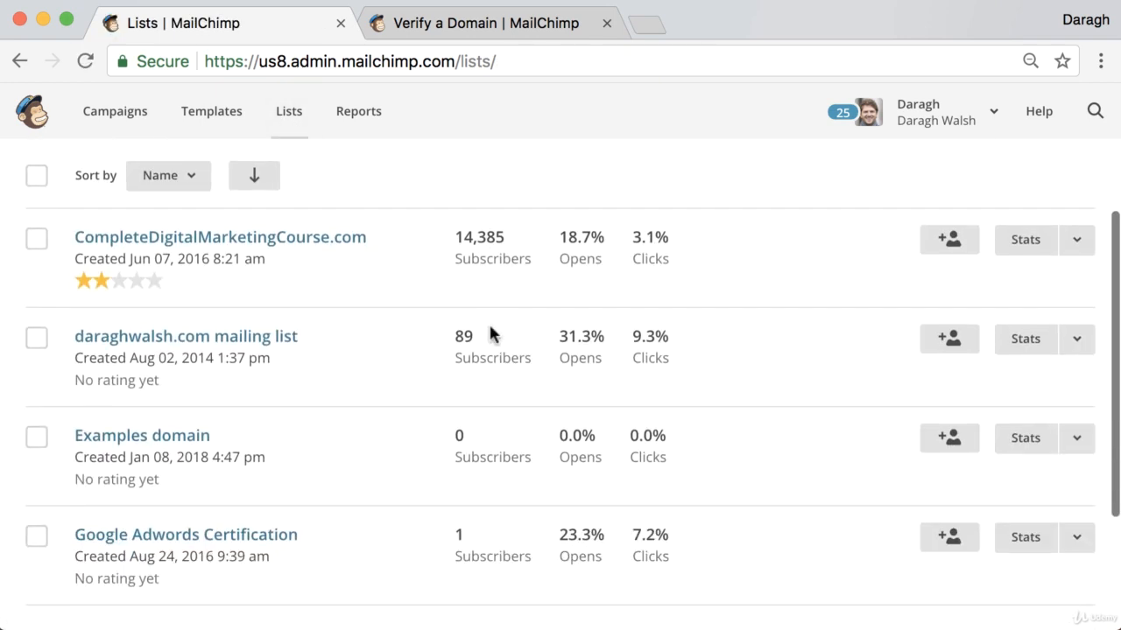
- Reopen the list's name and defaults page and find the Campaign defaults domain-verification warning
{"action": "left_click", "coordinate": [160, 439]}
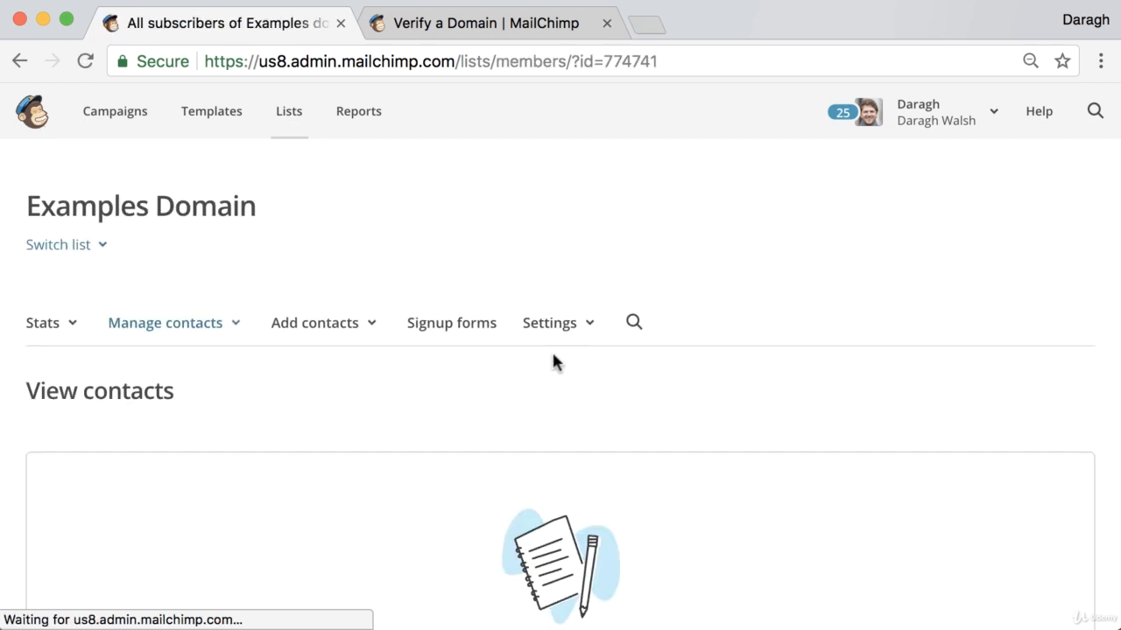
{"action": "left_click", "coordinate": [545, 332]}
{"action": "scroll", "coordinate": [543, 341], "scroll_direction": "down", "scroll_amount": 1}
{"action": "left_click", "coordinate": [548, 359]}
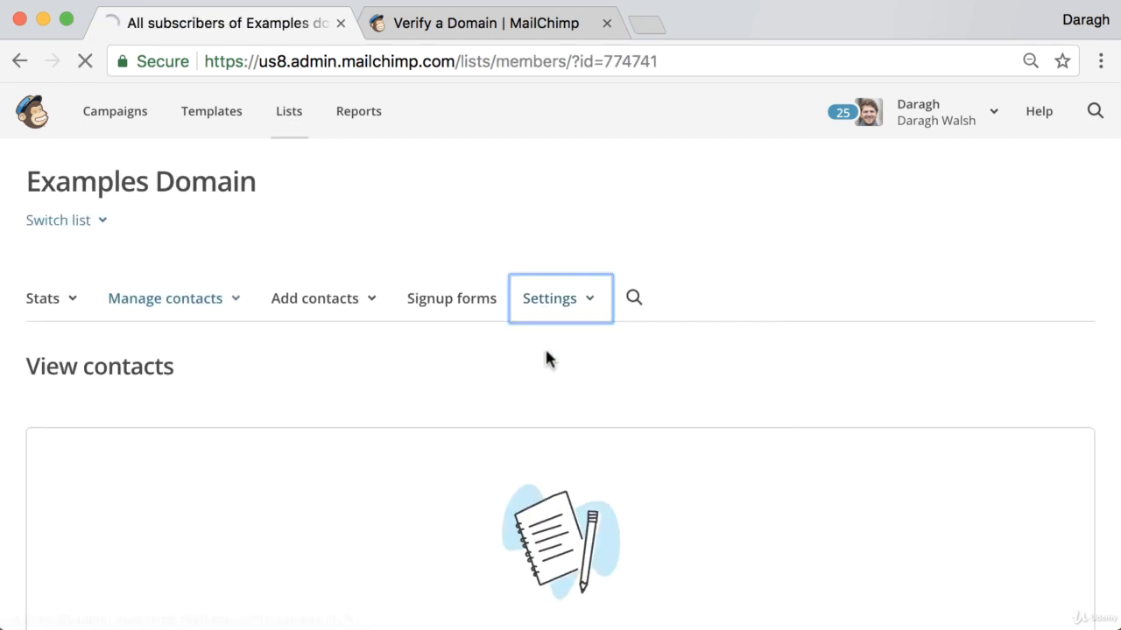
{"action": "scroll", "coordinate": [446, 367], "scroll_direction": "down", "scroll_amount": 5}
{"action": "scroll", "coordinate": [447, 367], "scroll_direction": "down", "scroll_amount": 8}
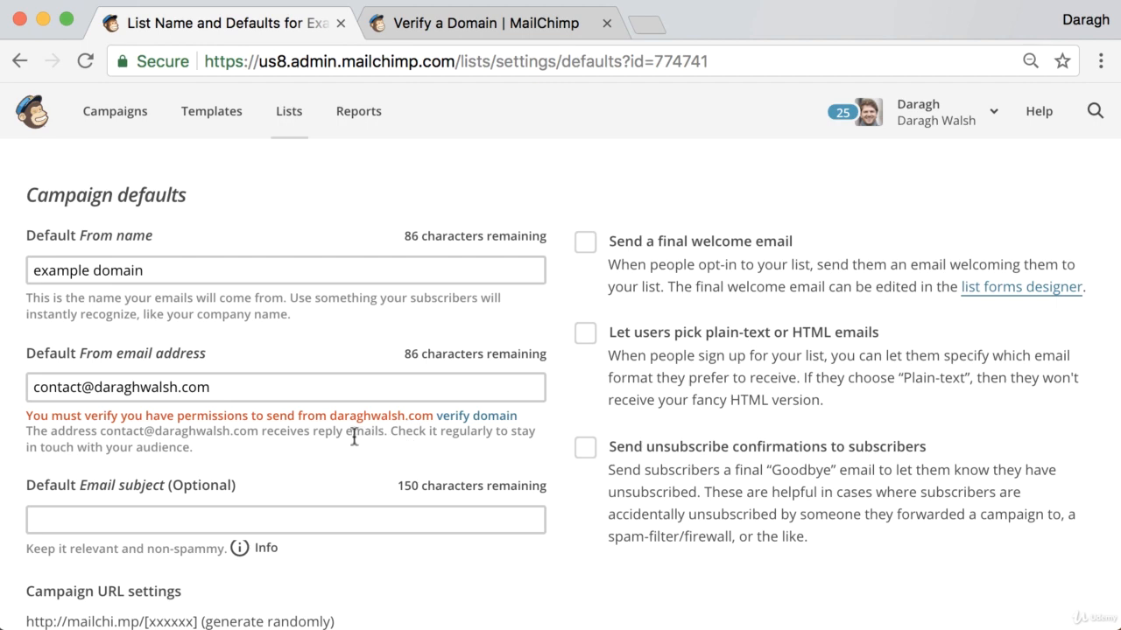
{"action": "scroll", "coordinate": [346, 437], "scroll_direction": "up", "scroll_amount": 1}
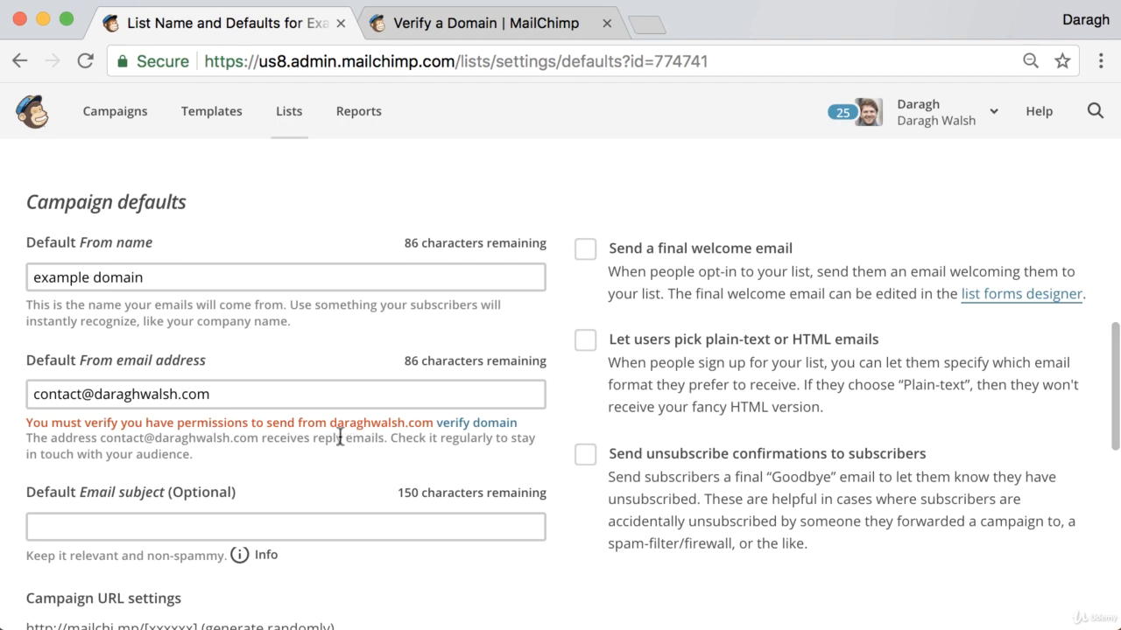
{"action": "scroll", "coordinate": [444, 432], "scroll_direction": "up", "scroll_amount": 1}
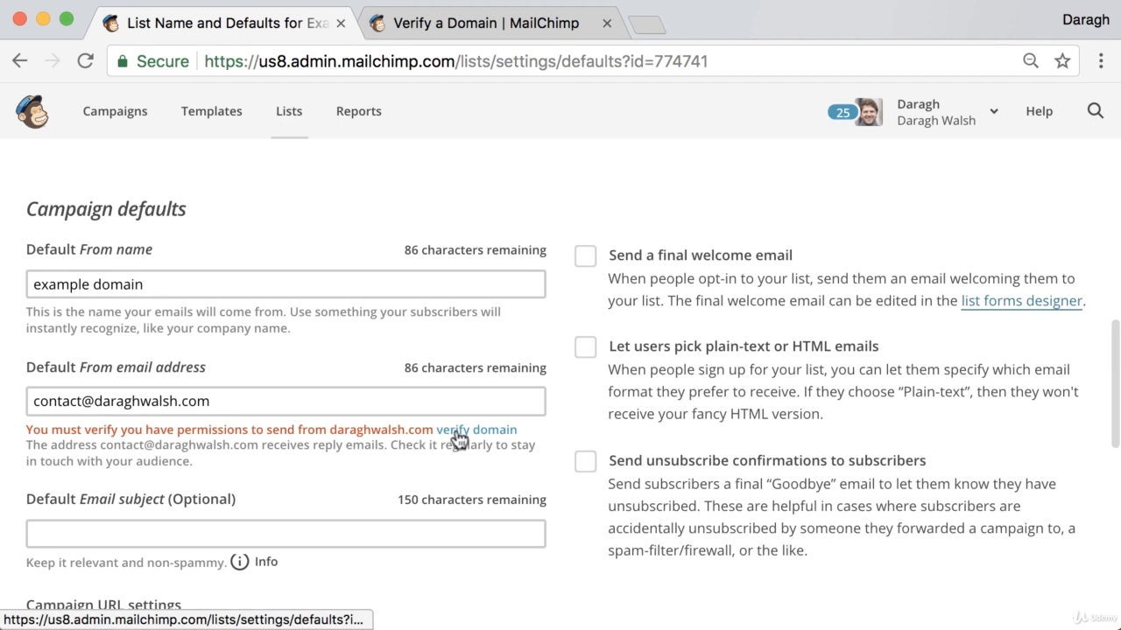
- Send the domain verification email and bring up the Bluehost webmail login in a new tab
{"action": "left_click", "coordinate": [455, 429]}
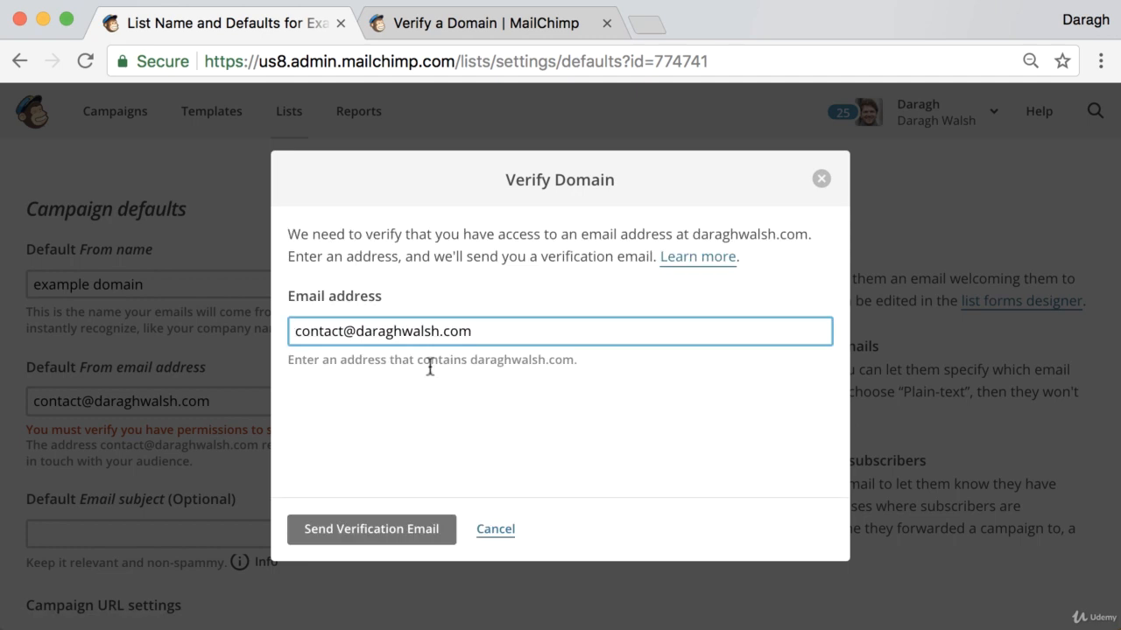
{"action": "left_click", "coordinate": [354, 540]}
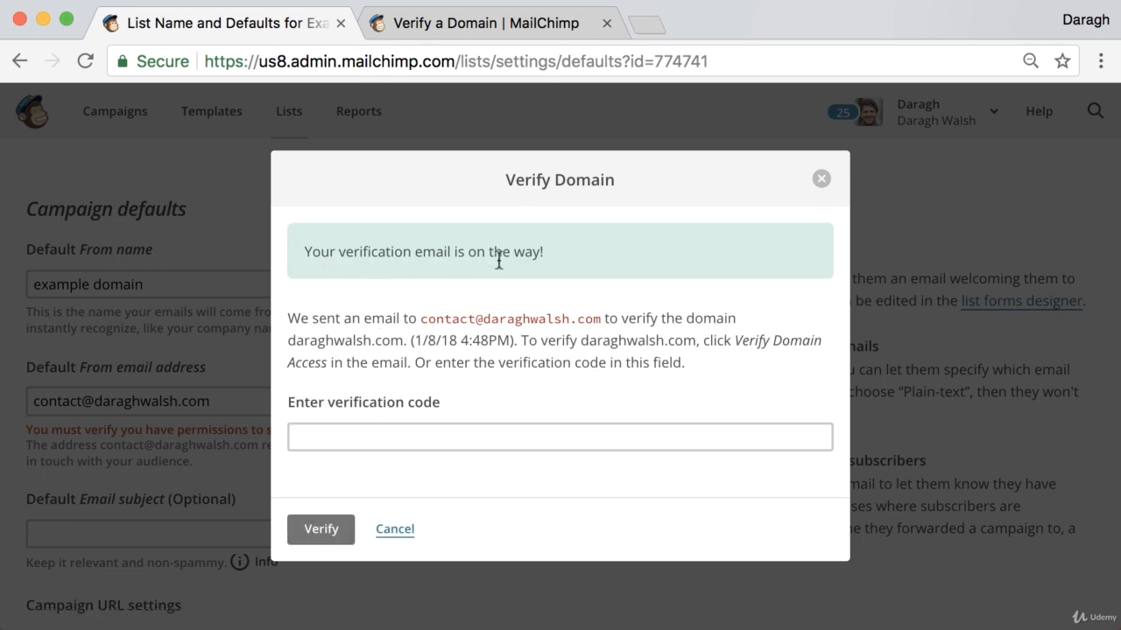
{"action": "left_click", "coordinate": [648, 25]}
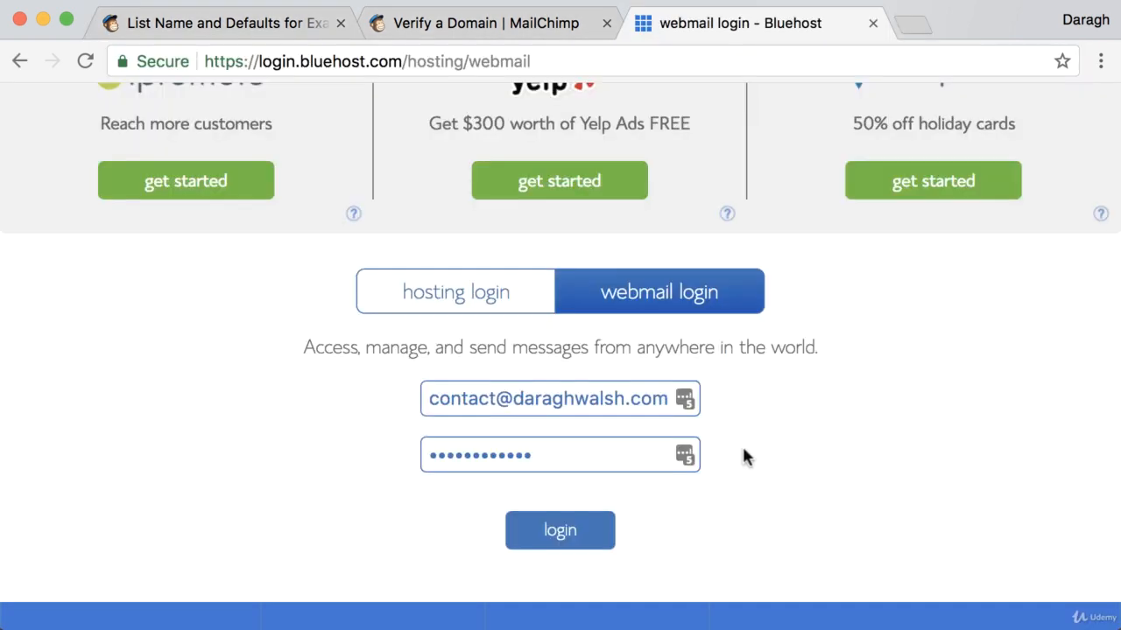
{"action": "scroll", "coordinate": [749, 450], "scroll_direction": "up", "scroll_amount": 3}
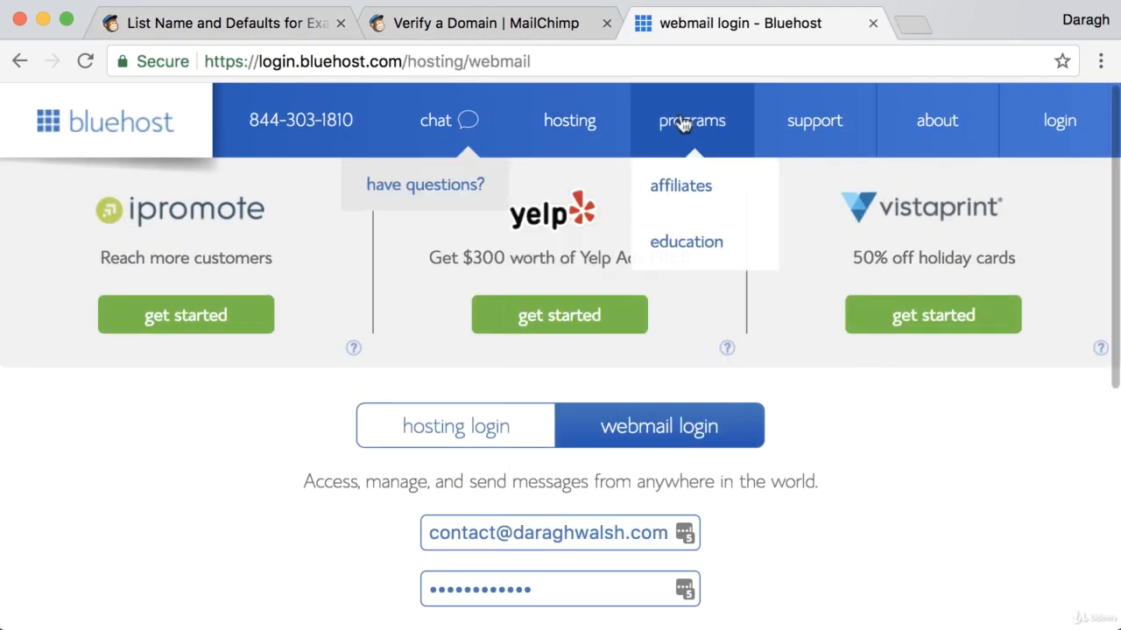
- Sign in to the Bluehost Webmail account
{"action": "scroll", "coordinate": [876, 551], "scroll_direction": "down", "scroll_amount": 1}
{"action": "scroll", "coordinate": [847, 539], "scroll_direction": "down", "scroll_amount": 1}
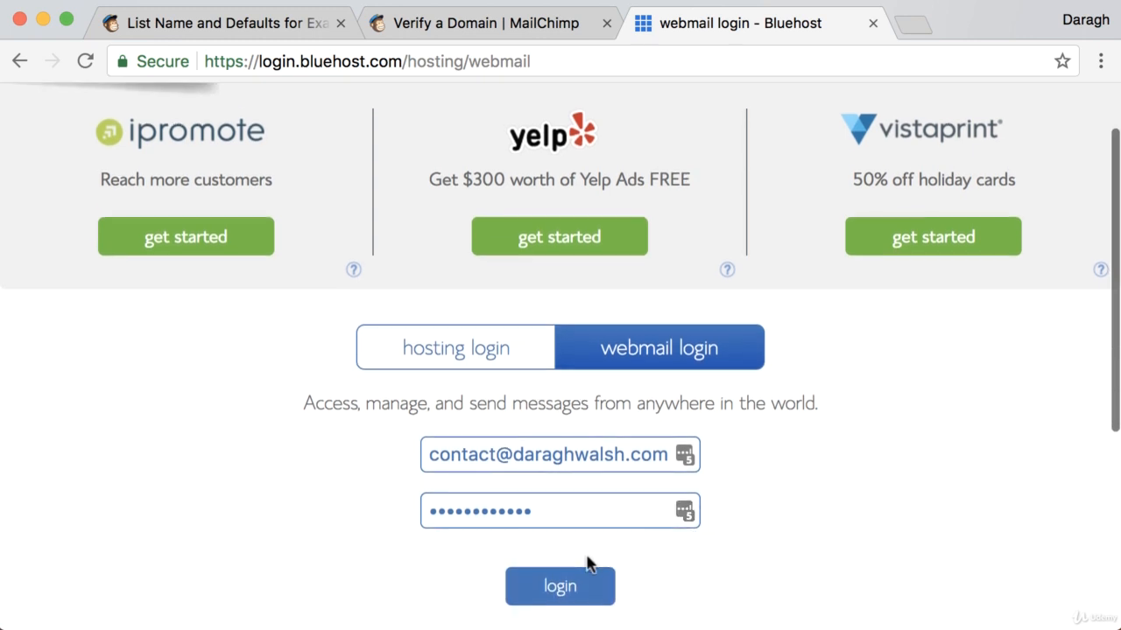
{"action": "left_click", "coordinate": [561, 592]}
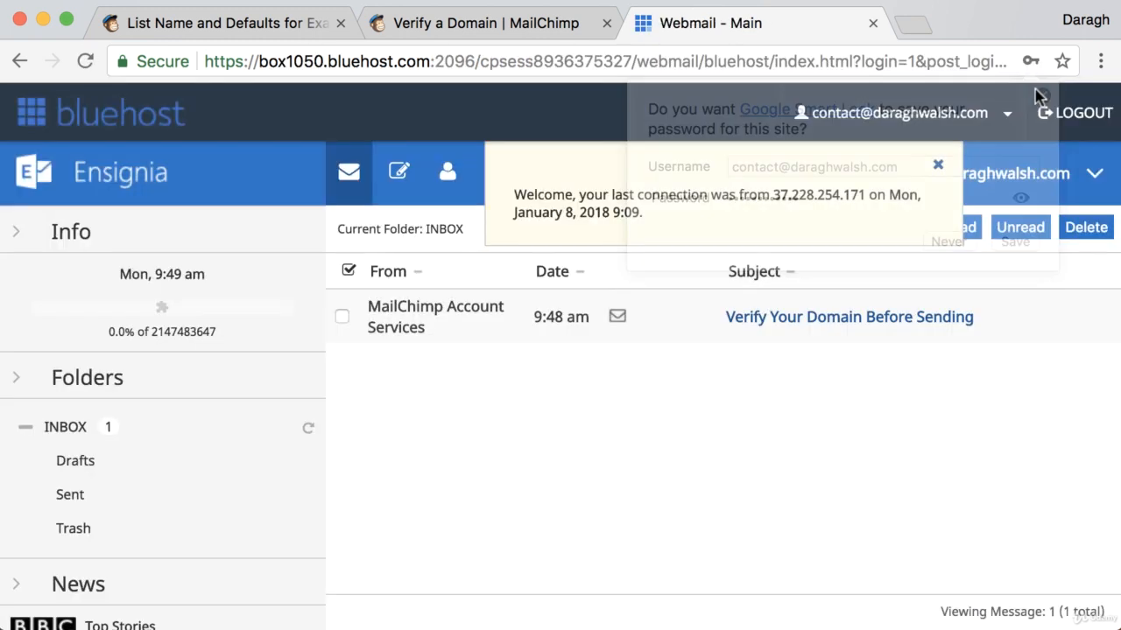
- Open MailChimp's 'Verify Your Domain Before Sending' email and copy its verification code
{"action": "left_click", "coordinate": [826, 320]}
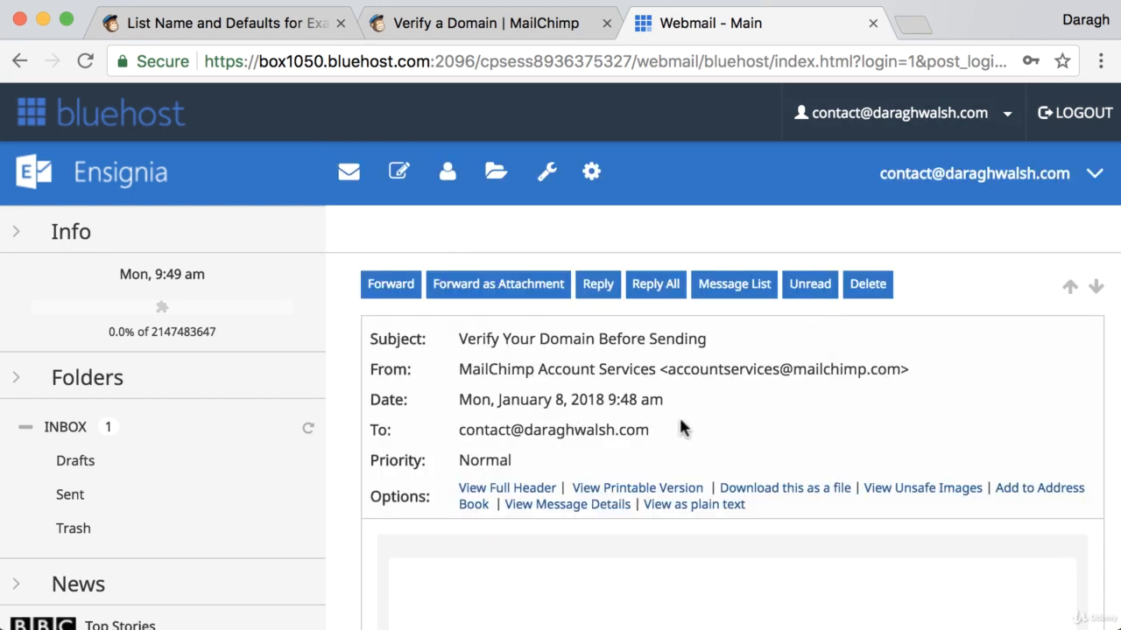
{"action": "scroll", "coordinate": [681, 415], "scroll_direction": "down", "scroll_amount": 2}
{"action": "scroll", "coordinate": [684, 426], "scroll_direction": "down", "scroll_amount": 5}
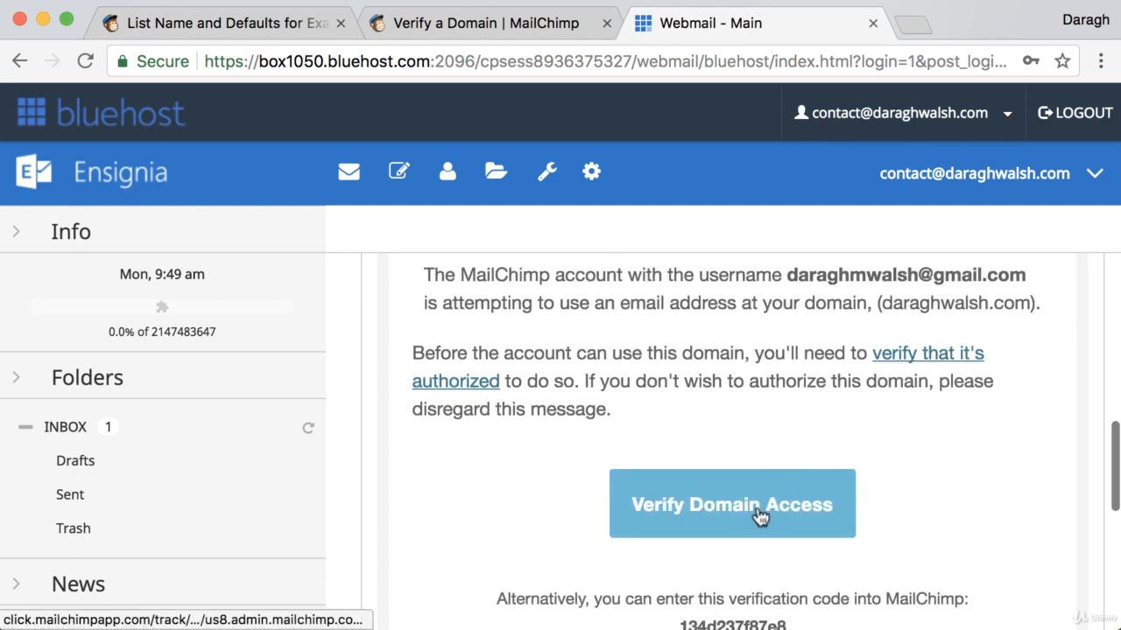
{"action": "scroll", "coordinate": [761, 518], "scroll_direction": "down", "scroll_amount": 3}
{"action": "left_click_drag", "start_coordinate": [679, 505], "coordinate": [791, 509]}
{"action": "key", "text": "cmd+c"}
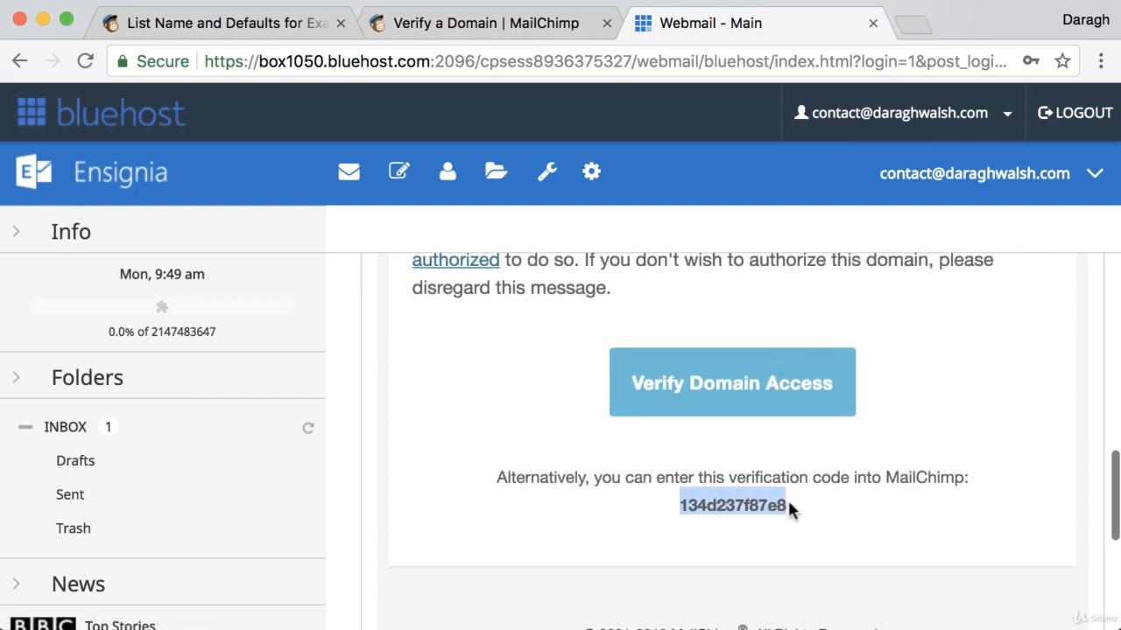
{"action": "left_click", "coordinate": [293, 23]}
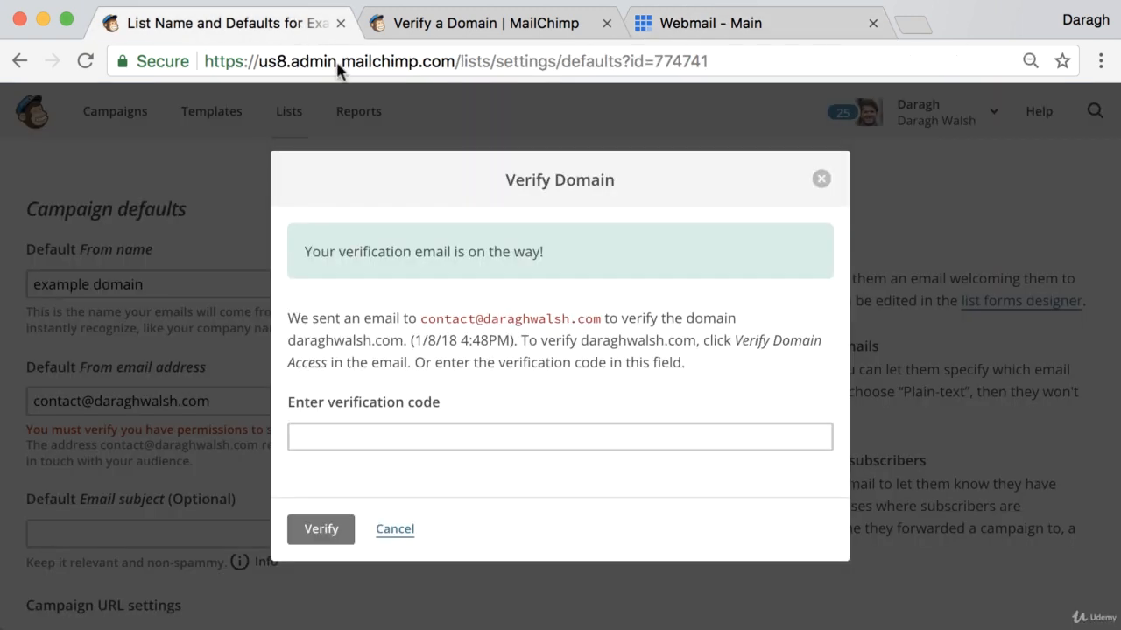
- Paste the emailed code into the Verify Domain prompt, verify it, and review the list defaults
{"action": "left_click", "coordinate": [412, 432]}
{"action": "key", "text": "cmd+v"}
{"action": "left_click", "coordinate": [317, 528]}
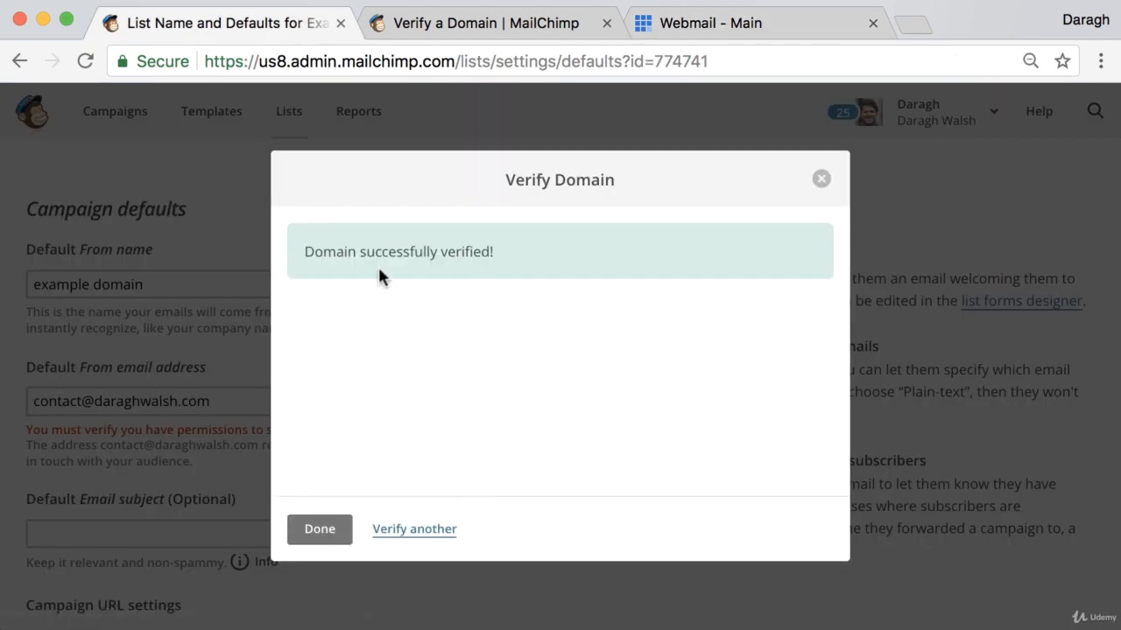
{"action": "left_click", "coordinate": [325, 537]}
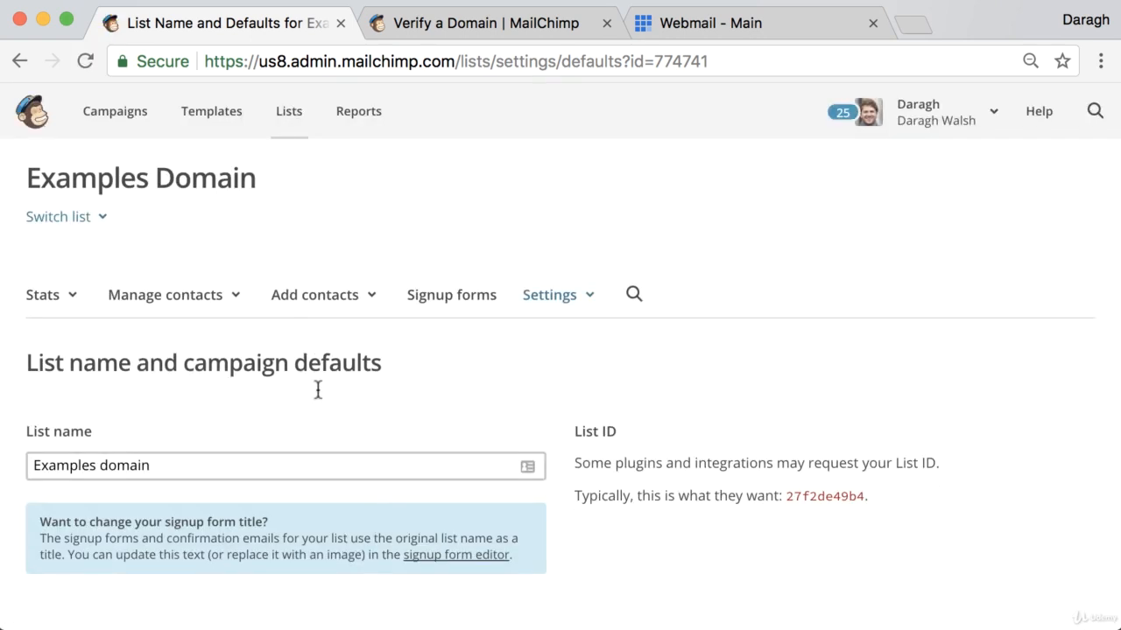
{"action": "scroll", "coordinate": [318, 390], "scroll_direction": "down", "scroll_amount": 5}
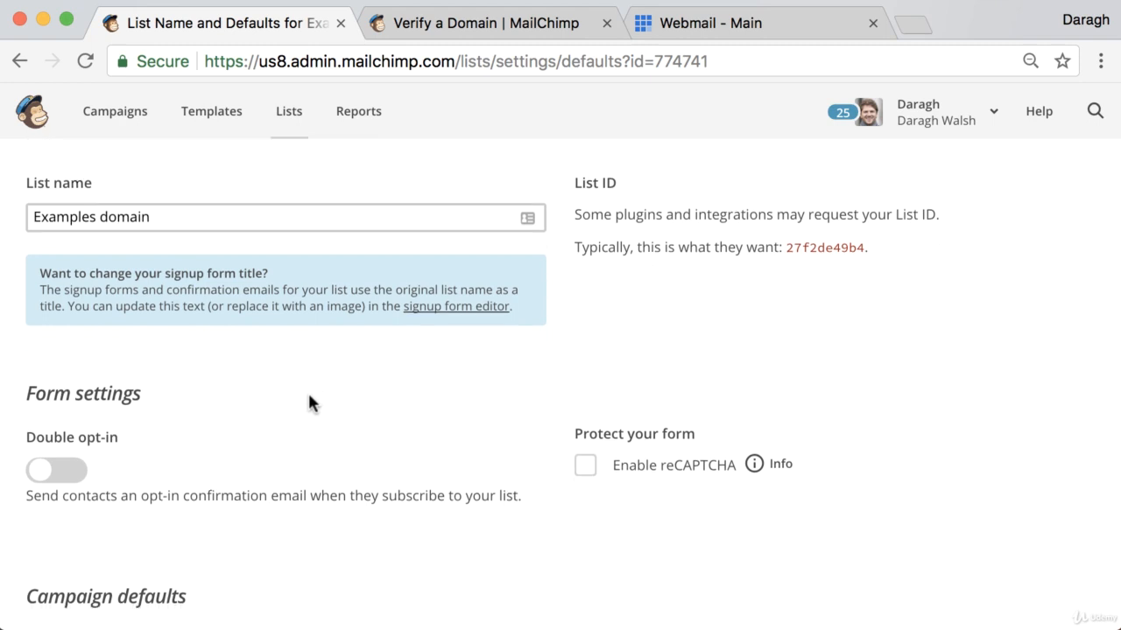
{"action": "scroll", "coordinate": [308, 394], "scroll_direction": "down", "scroll_amount": 4}
{"action": "scroll", "coordinate": [167, 477], "scroll_direction": "down", "scroll_amount": 2}
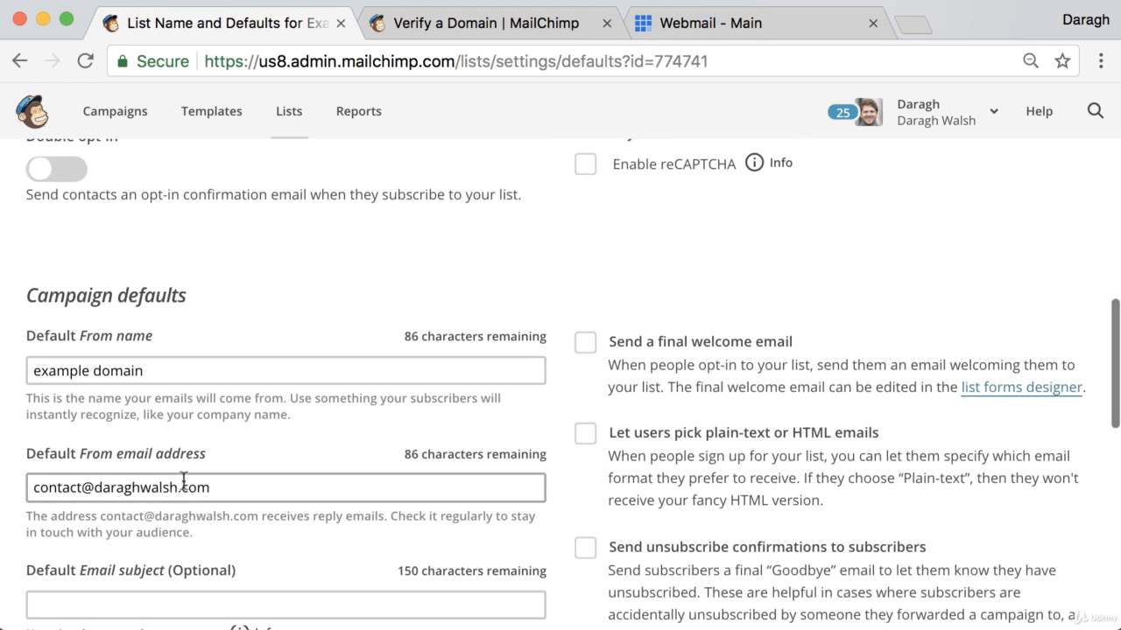
{"action": "scroll", "coordinate": [188, 481], "scroll_direction": "up", "scroll_amount": 5}
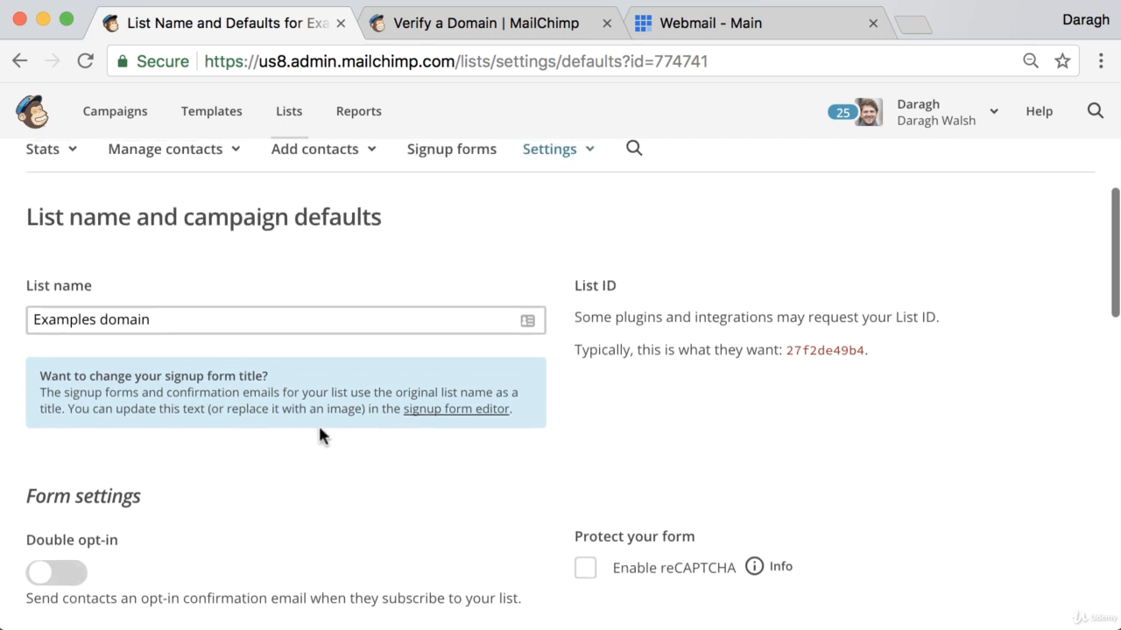
{"action": "scroll", "coordinate": [319, 435], "scroll_direction": "up", "scroll_amount": 2}
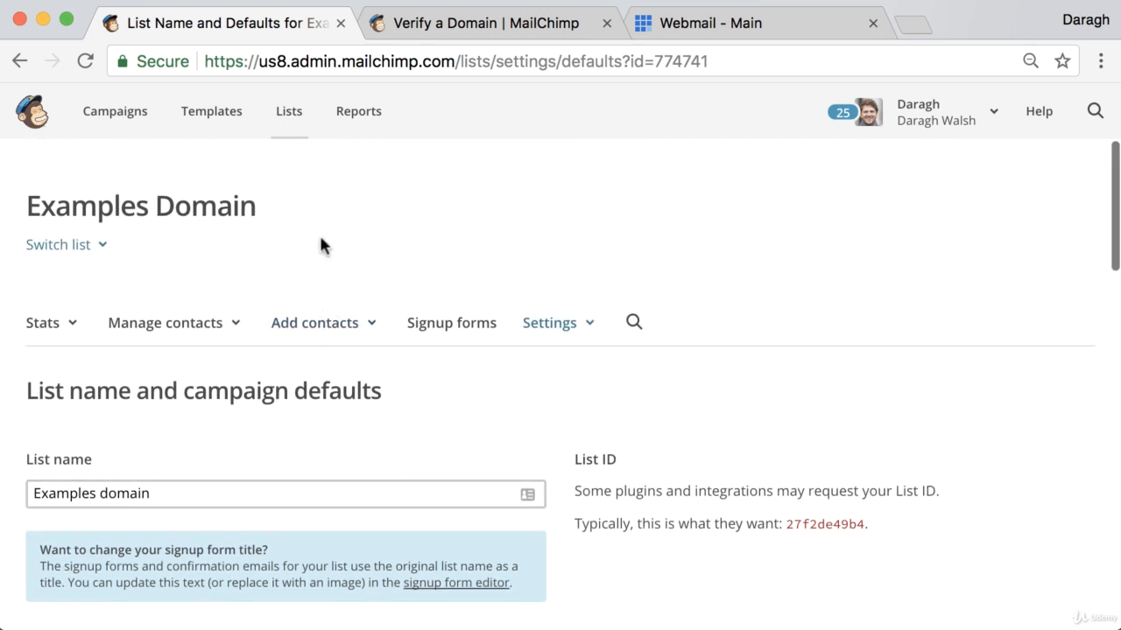
- Start a contact import for the 89-subscriber mailing list from the Lists overview
{"action": "left_click", "coordinate": [292, 122]}
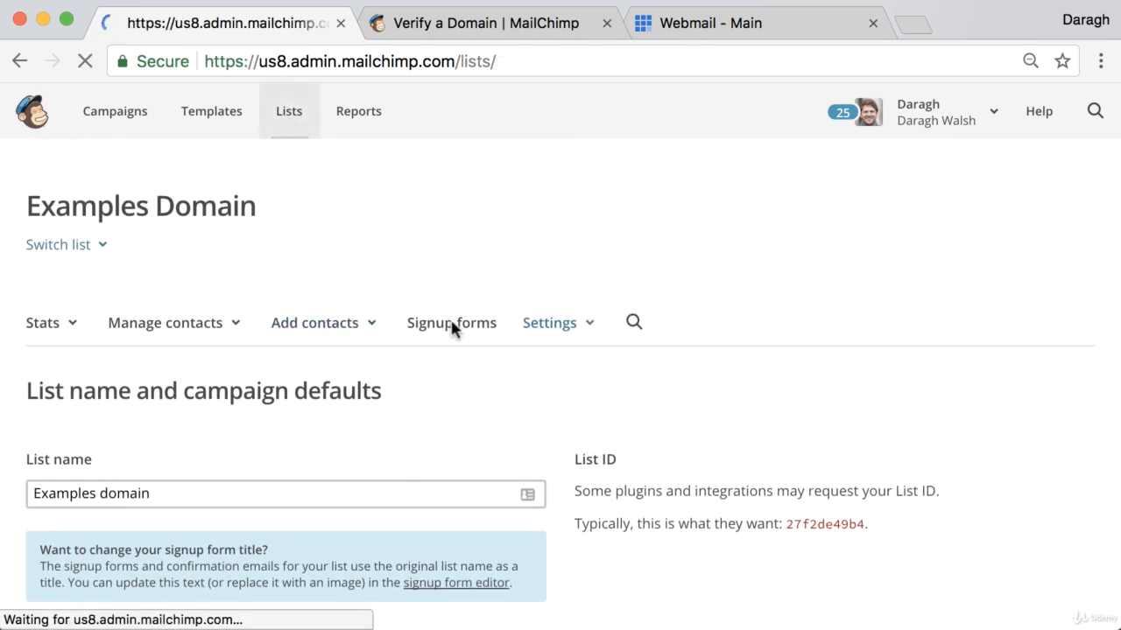
{"action": "scroll", "coordinate": [477, 342], "scroll_direction": "down", "scroll_amount": 5}
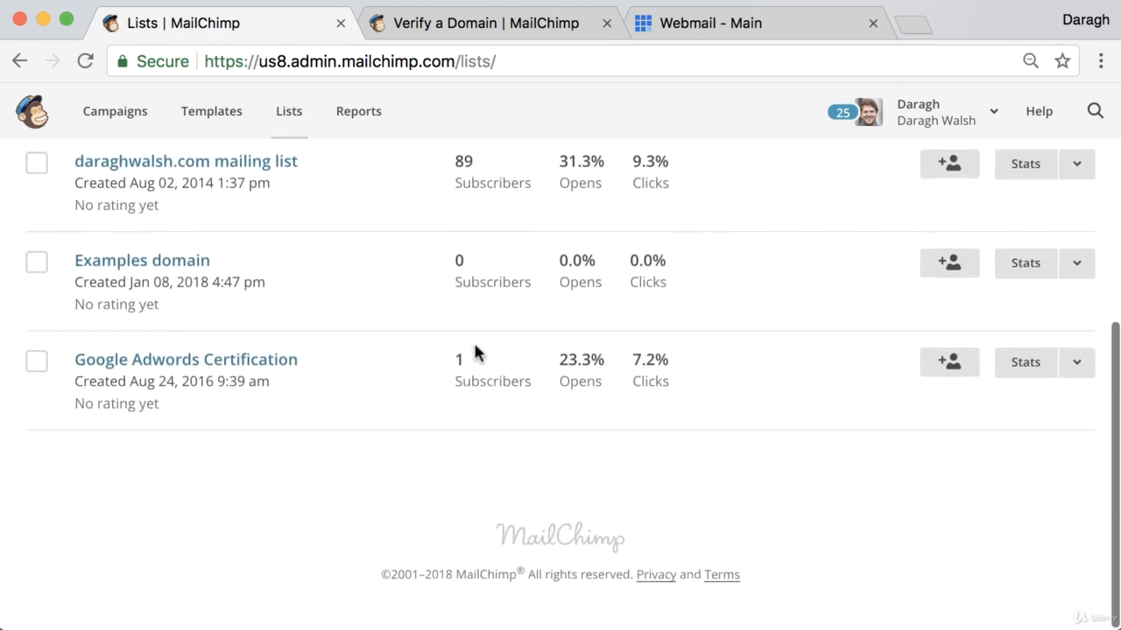
{"action": "scroll", "coordinate": [476, 338], "scroll_direction": "up", "scroll_amount": 1}
{"action": "left_click", "coordinate": [1076, 232]}
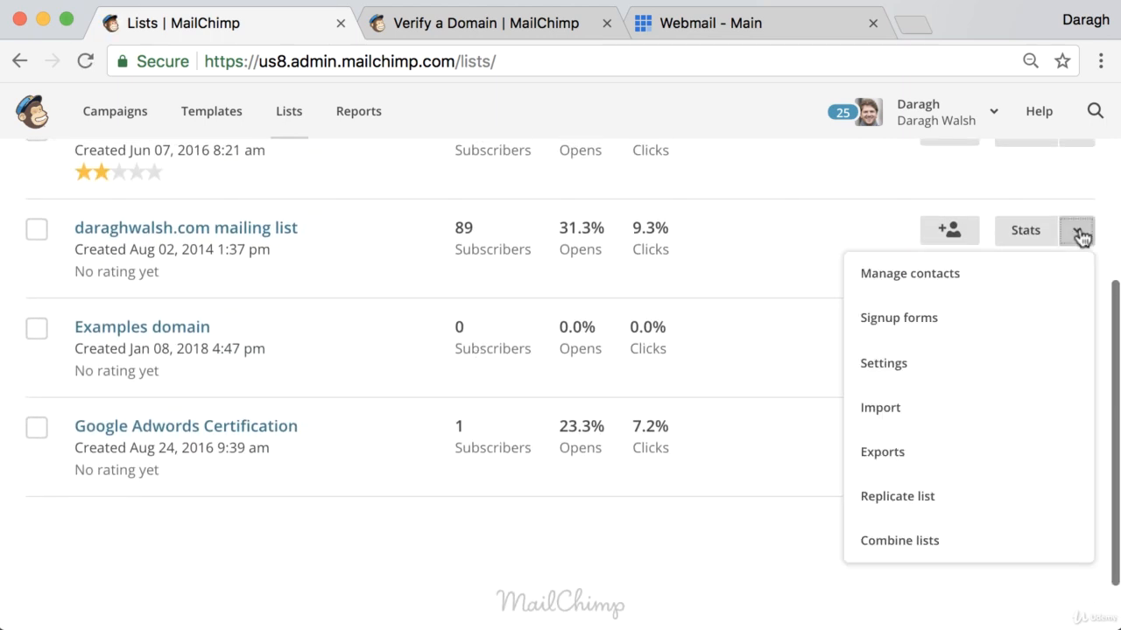
{"action": "left_click", "coordinate": [951, 407]}
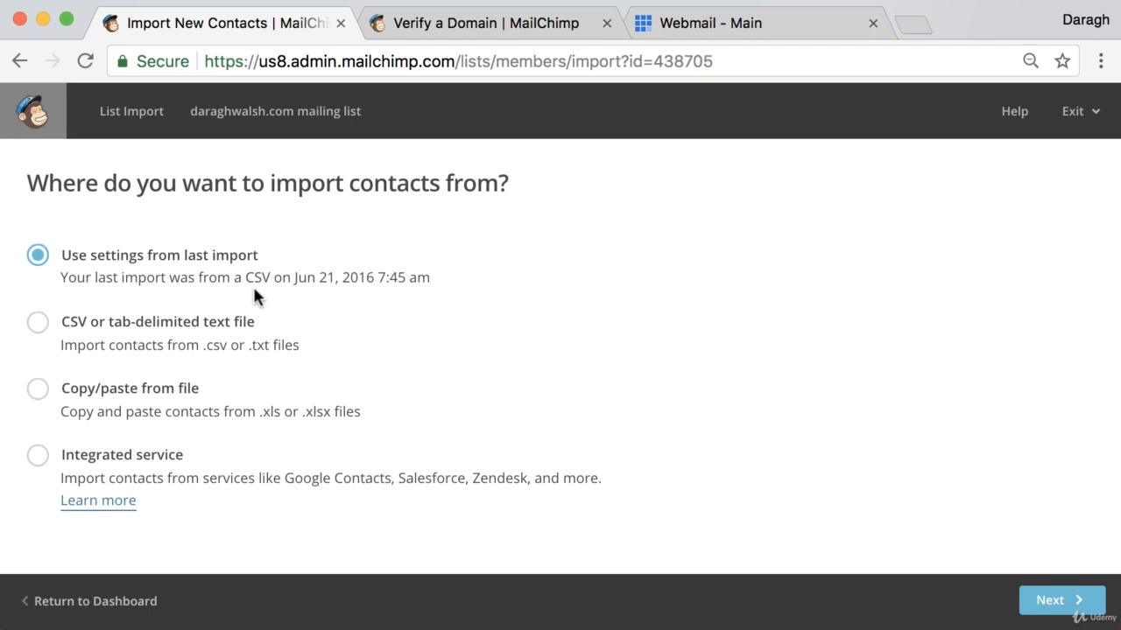
- Preview the CSV upload and Excel copy/paste import steps, then return to the dashboard
{"action": "left_click", "coordinate": [41, 326]}
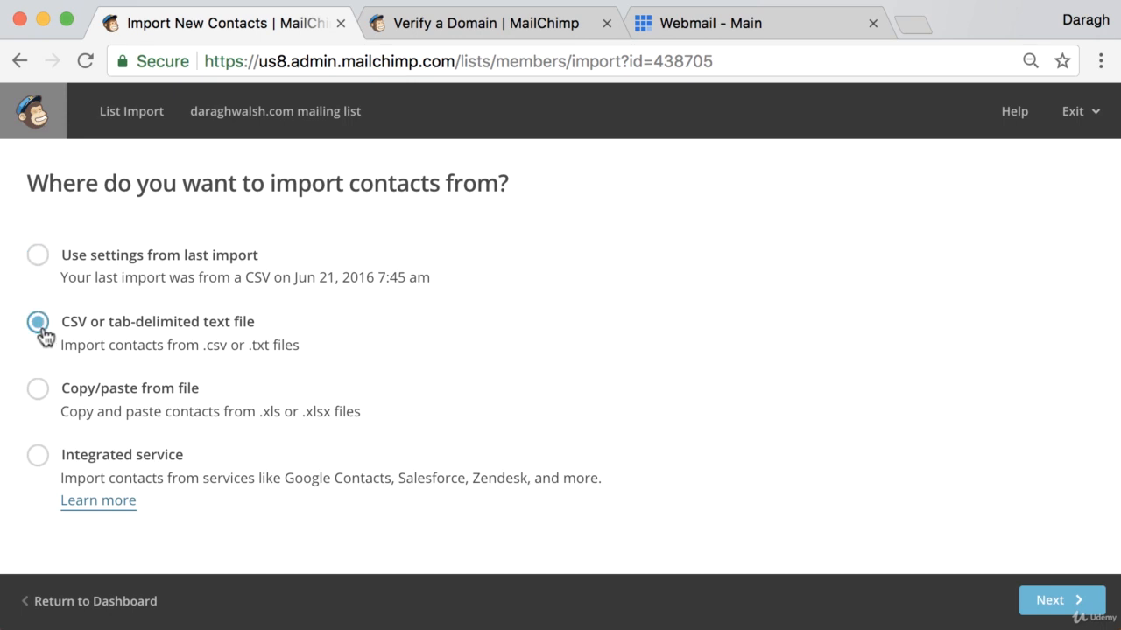
{"action": "left_click", "coordinate": [1055, 602]}
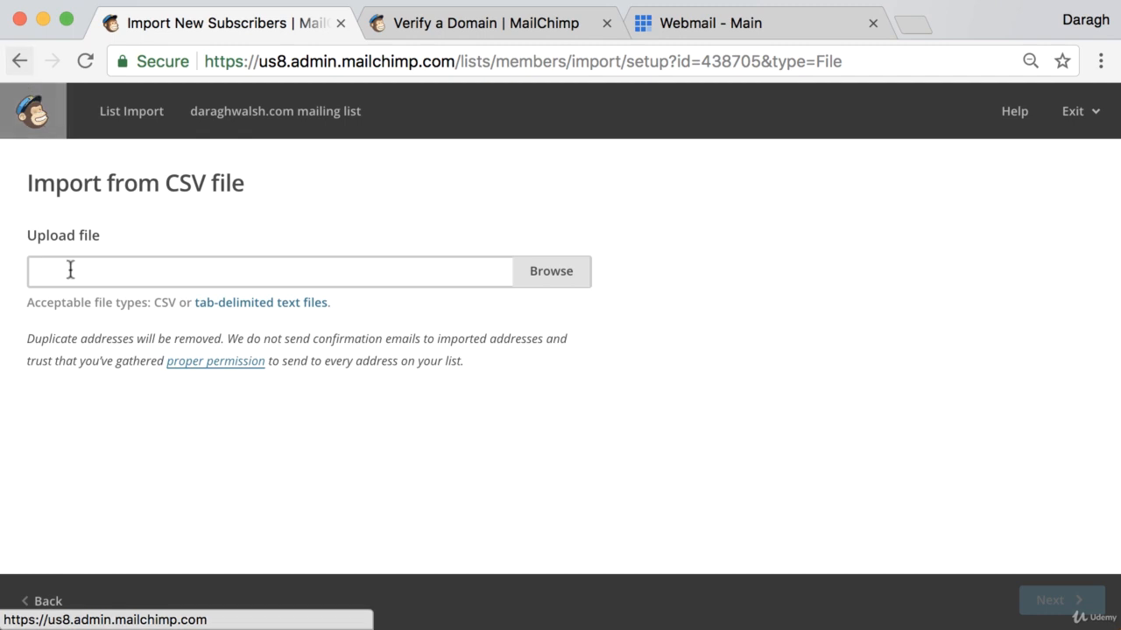
{"action": "left_click", "coordinate": [58, 600]}
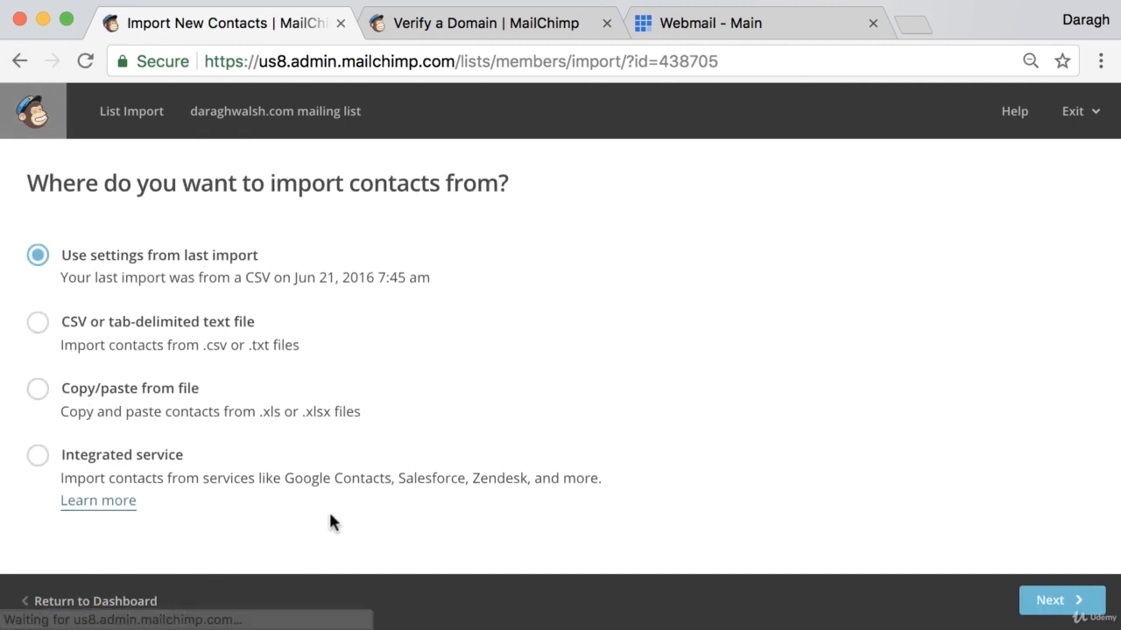
{"action": "left_click", "coordinate": [40, 390]}
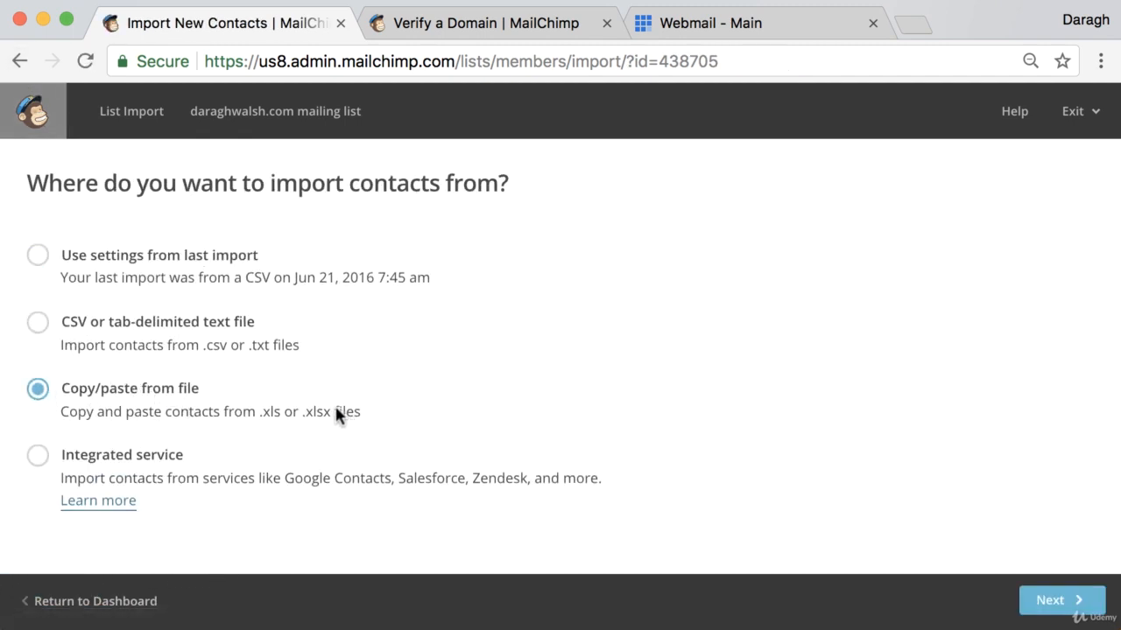
{"action": "left_click", "coordinate": [1079, 601]}
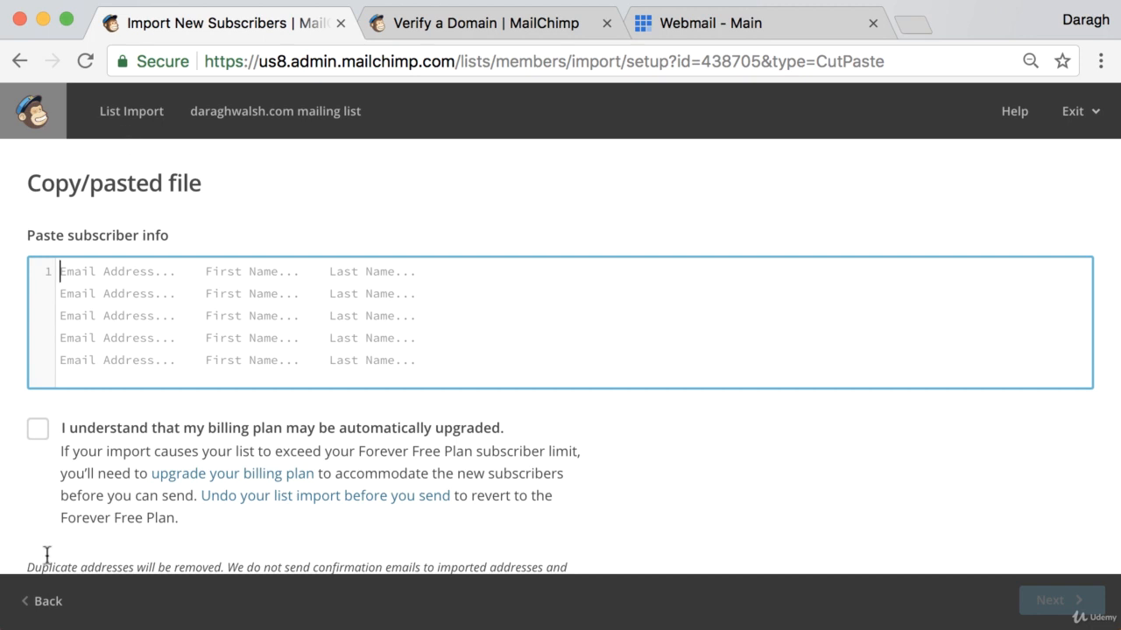
{"action": "left_click", "coordinate": [42, 602]}
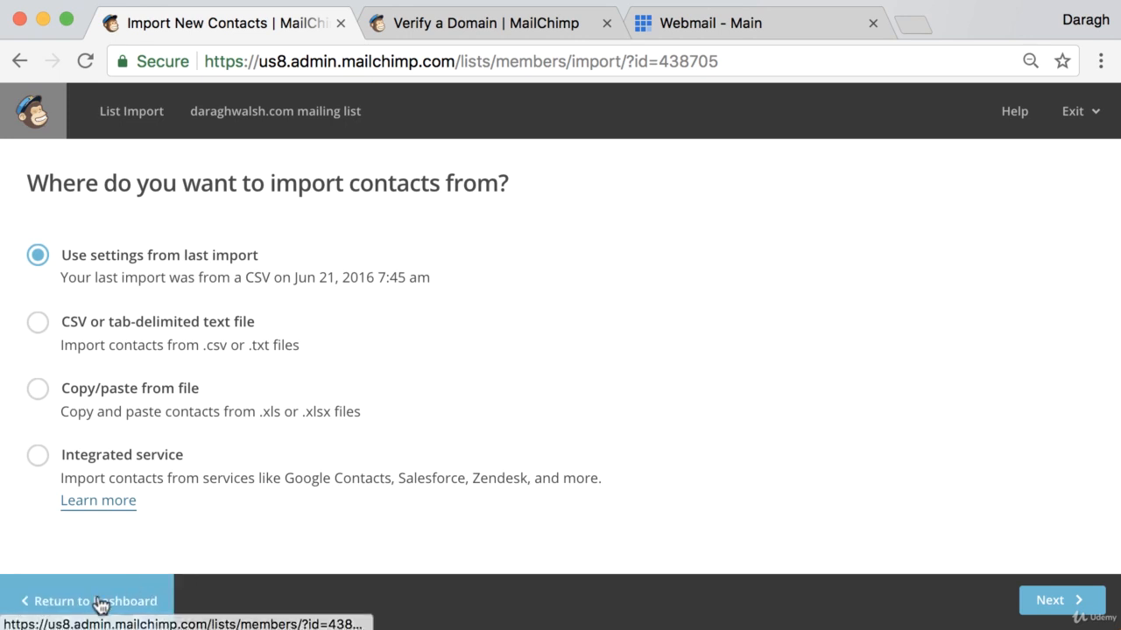
{"action": "left_click", "coordinate": [100, 601]}
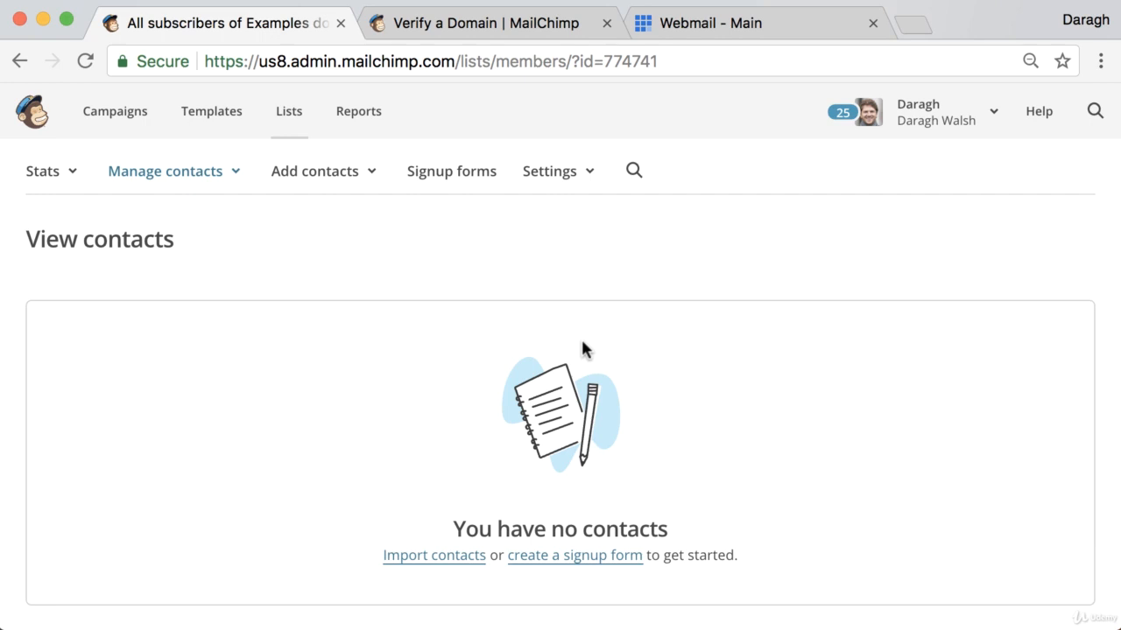
- Glance at the Verify a Domain help article, then return to the Examples domain contacts page
{"action": "left_click", "coordinate": [513, 24]}
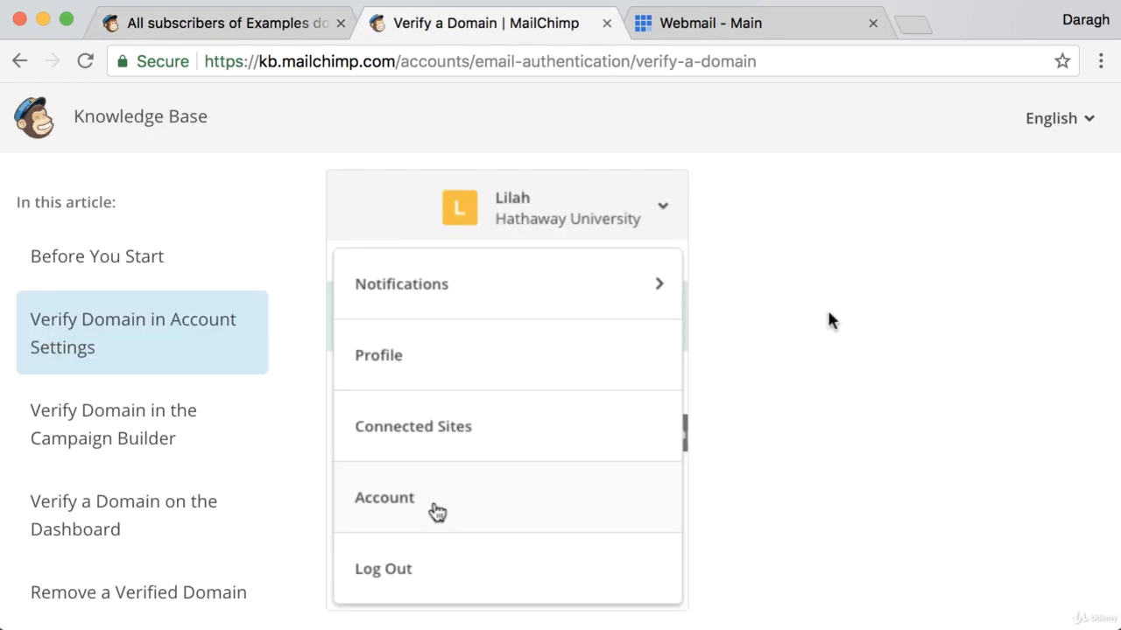
{"action": "scroll", "coordinate": [823, 315], "scroll_direction": "down", "scroll_amount": 3}
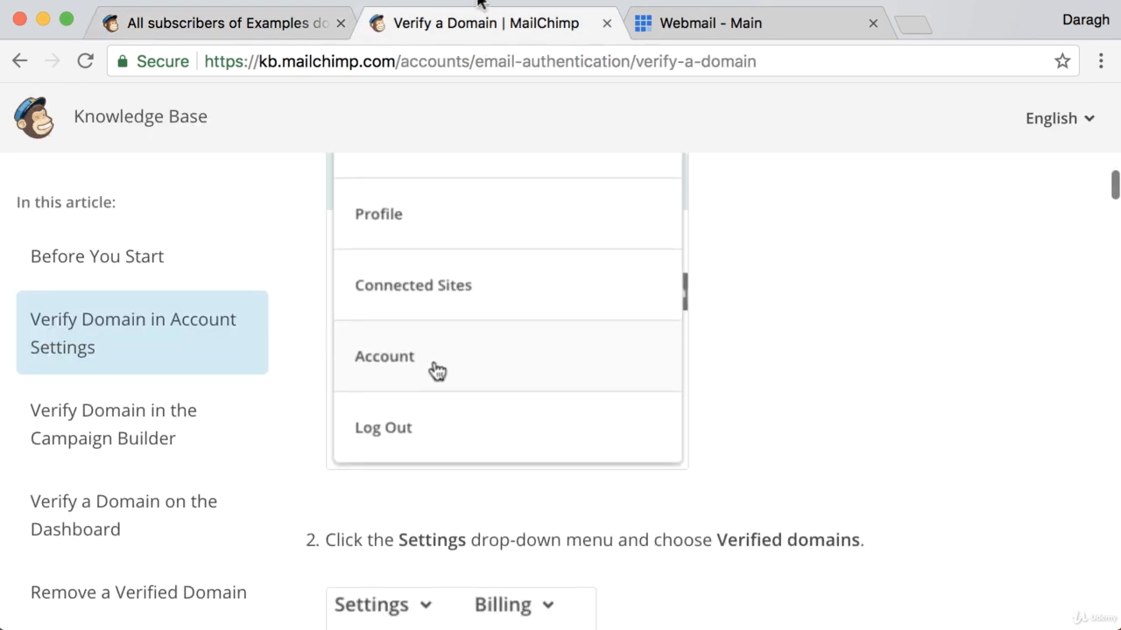
{"action": "left_click", "coordinate": [280, 26]}
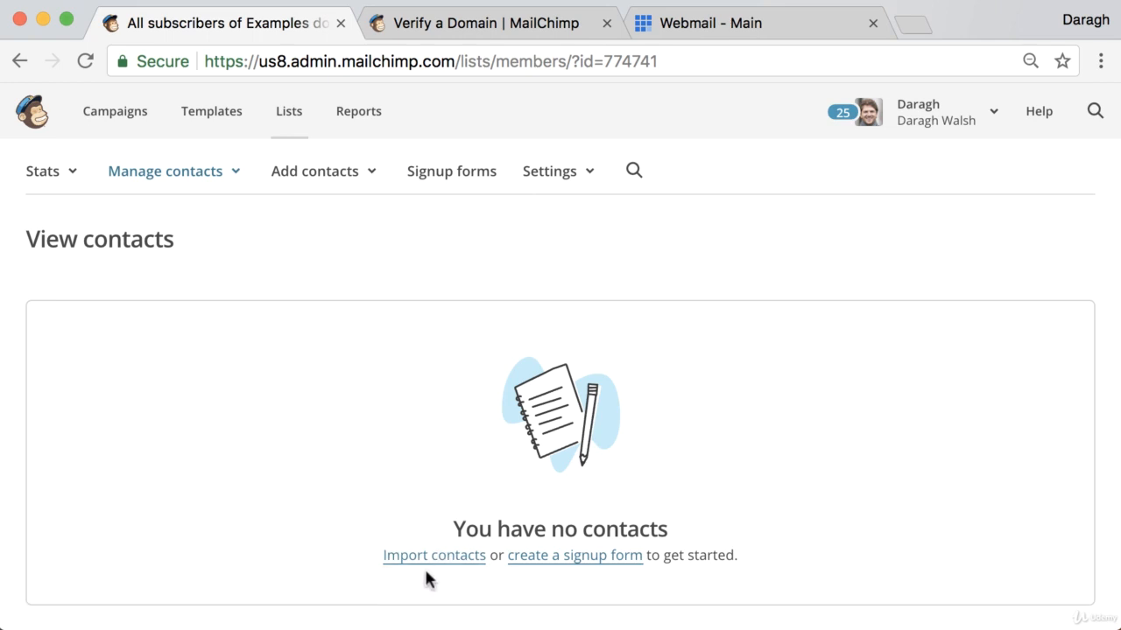